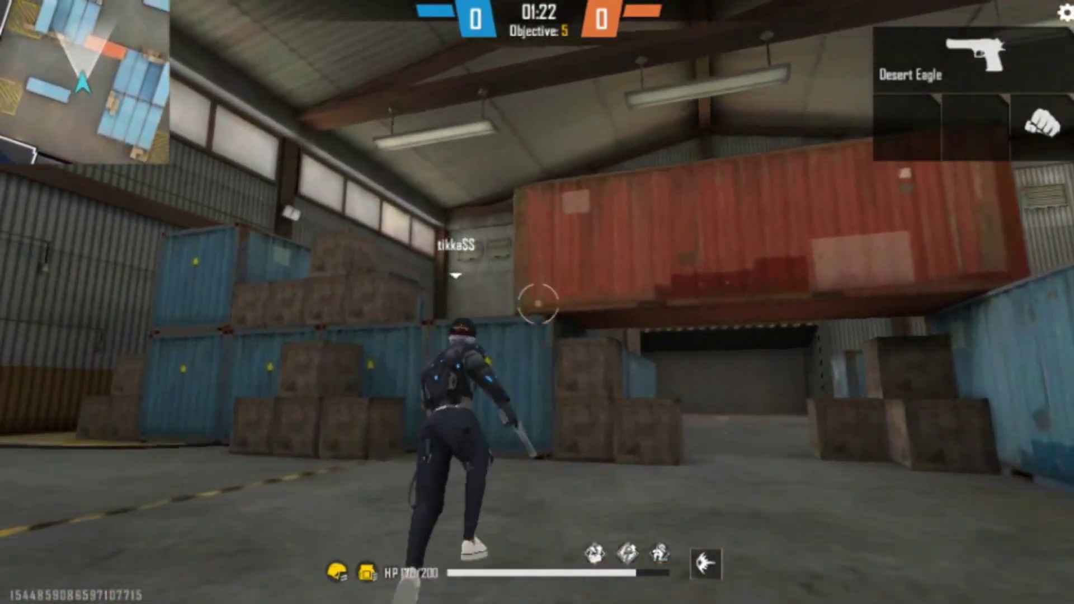
# - Cycle fists, Desert Eagle and gloo wall (keys 3, 2, 5, 2) during the warehouse match
pyautogui.press('3')
pyautogui.press('2')
pyautogui.press('5')
pyautogui.press('2')
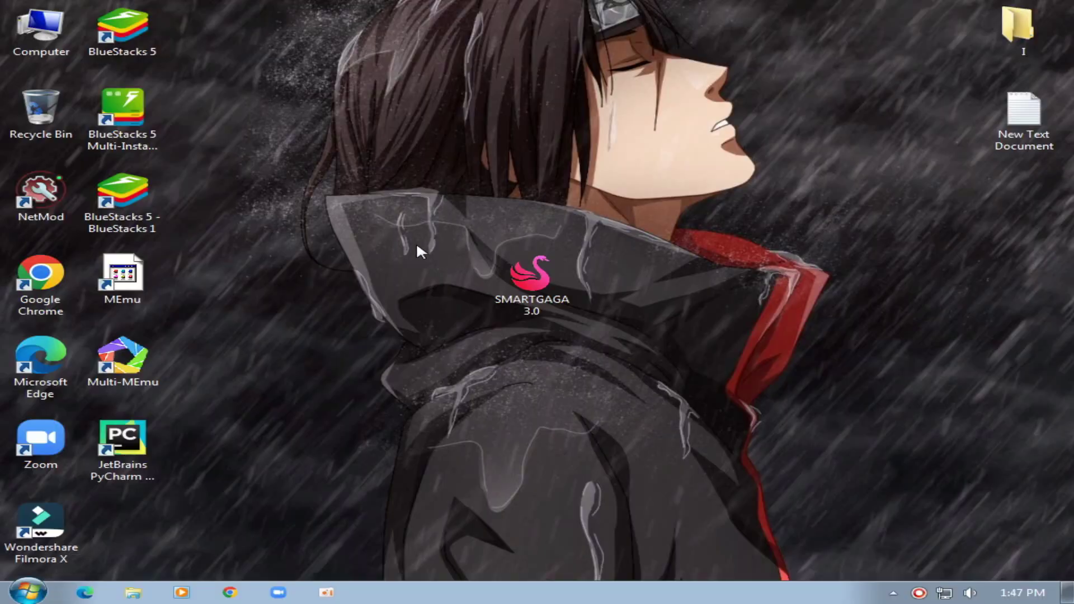
pyautogui.rightClick(382, 249)
pyautogui.click(400, 292)
pyautogui.click(441, 243)
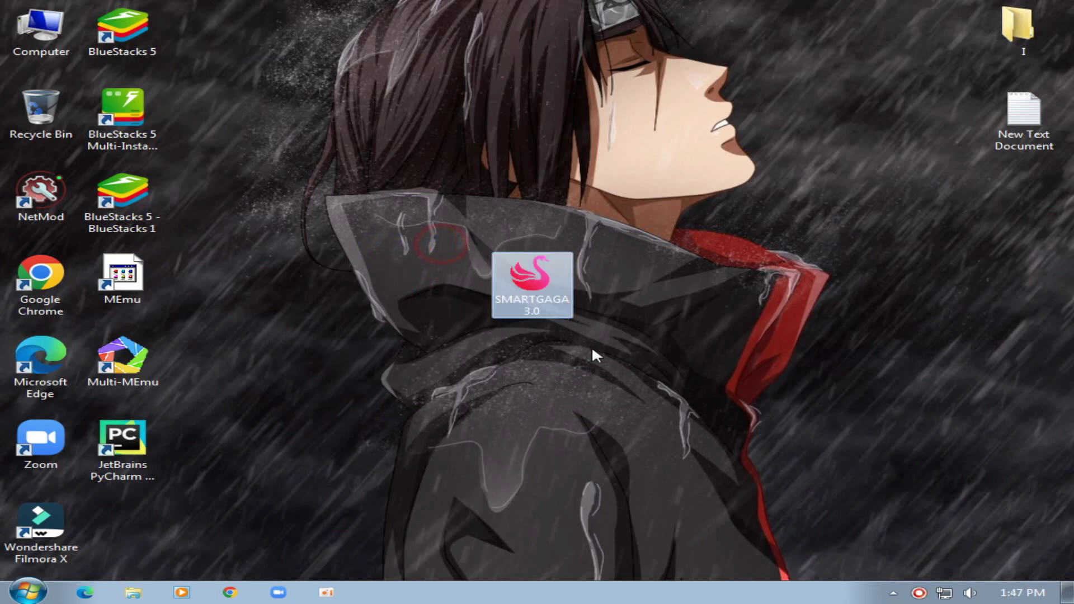
pyautogui.rightClick(532, 302)
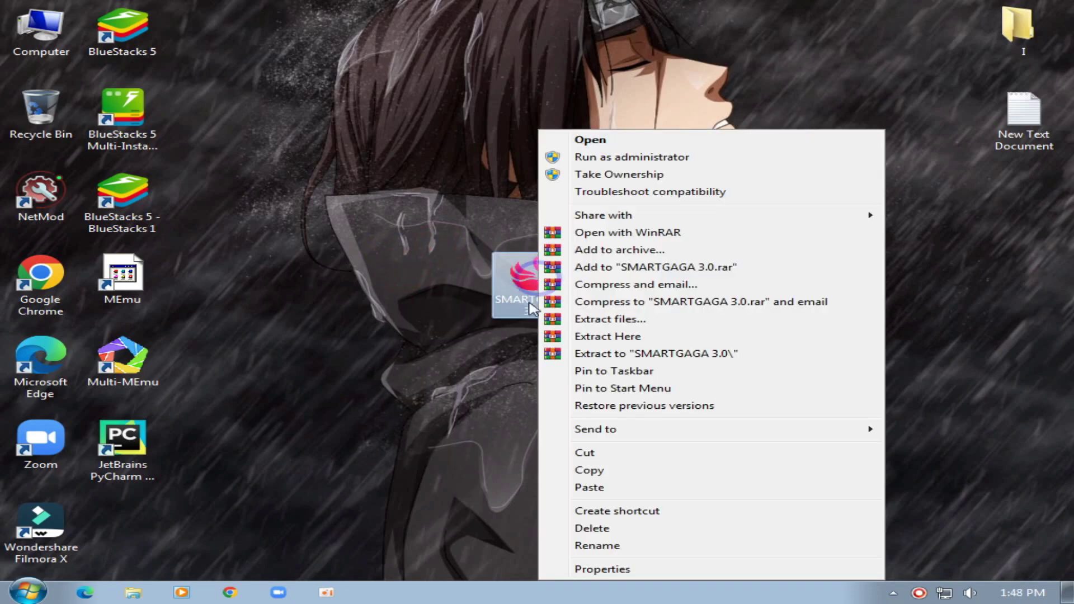
pyautogui.click(585, 569)
pyautogui.moveTo(603, 169); pyautogui.dragTo(547, 152)
pyautogui.moveTo(702, 226); pyautogui.dragTo(528, 226)
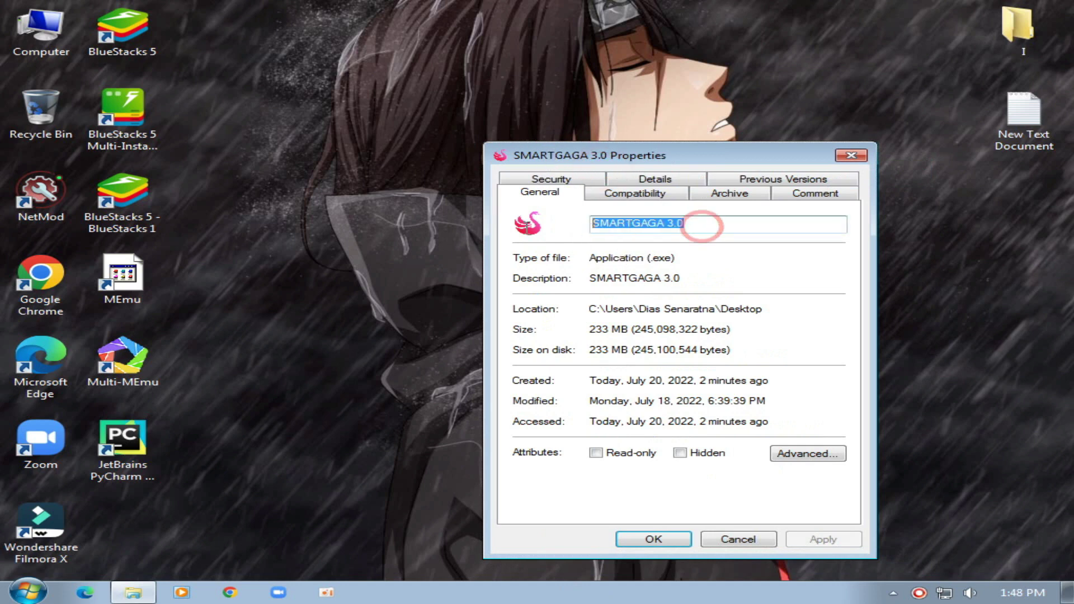
pyautogui.moveTo(624, 324); pyautogui.dragTo(597, 332)
pyautogui.click(596, 330)
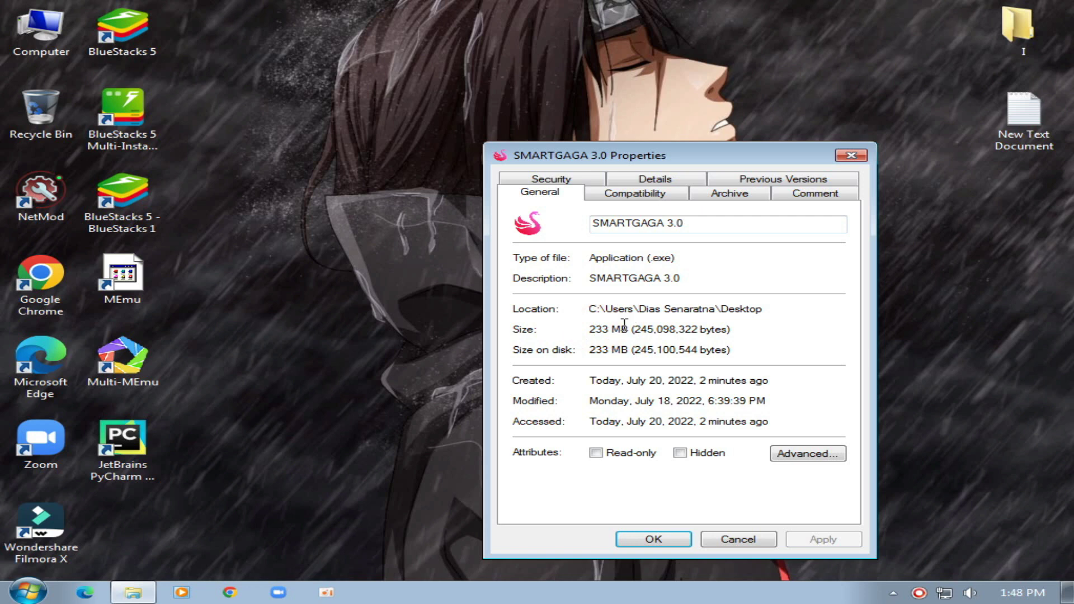
pyautogui.press('Escape')
pyautogui.rightClick(312, 162)
pyautogui.click(364, 197)
# - Start downloading SMARTGAGA 3.0 from its MediaFire page
pyautogui.click(245, 593)
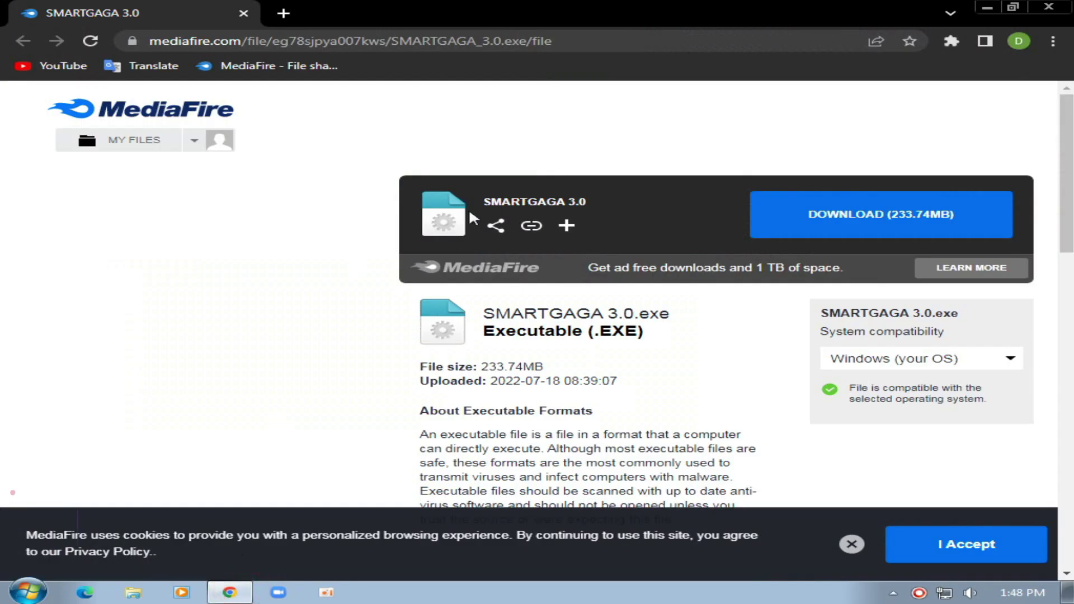
pyautogui.moveTo(485, 202); pyautogui.dragTo(603, 199)
pyautogui.click(603, 199)
pyautogui.click(875, 223)
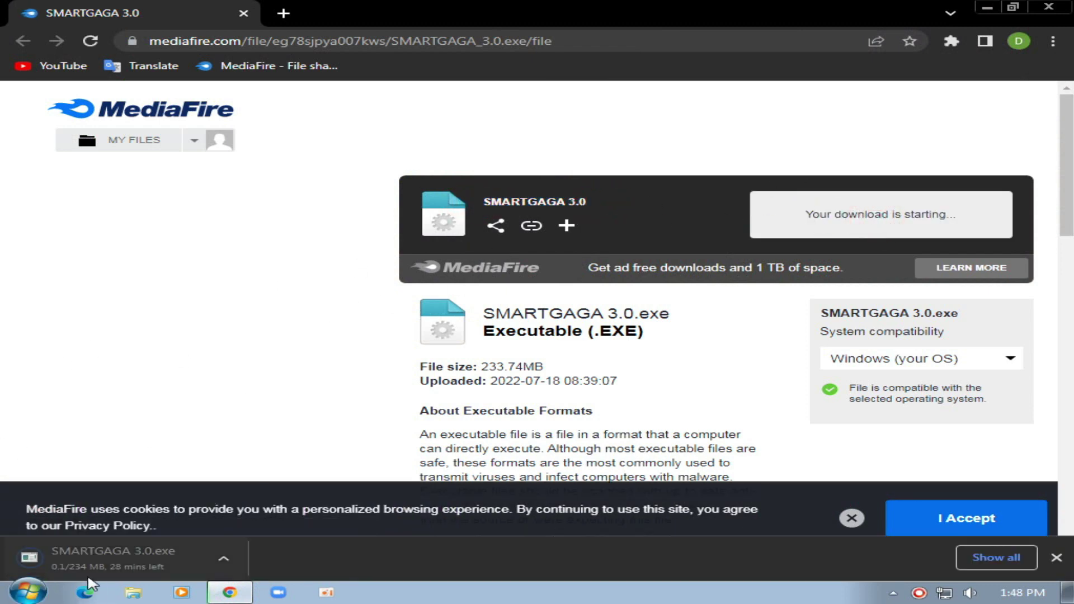
# - Cancel the SMARTGAGA 3.0 download, close Chrome and refresh the desktop
pyautogui.click(213, 552)
pyautogui.click(242, 529)
pyautogui.click(1049, 7)
pyautogui.rightClick(465, 94)
pyautogui.click(519, 139)
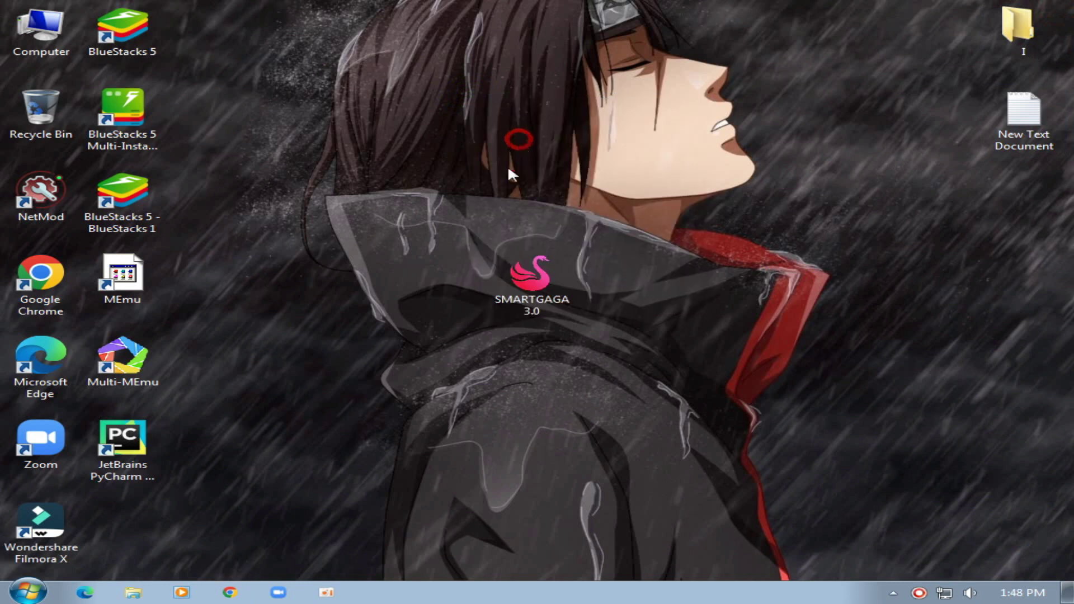
# - Run the SMARTGAGA 3.0 installer as administrator and extract it into C:\Program Files (x86)
pyautogui.rightClick(518, 280)
pyautogui.click(599, 158)
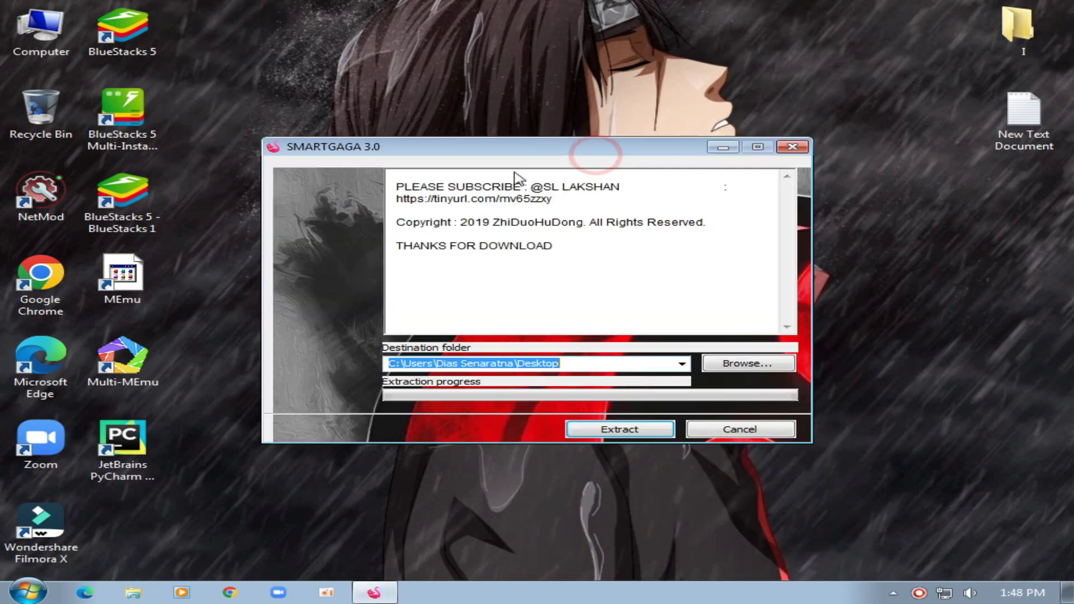
pyautogui.click(723, 363)
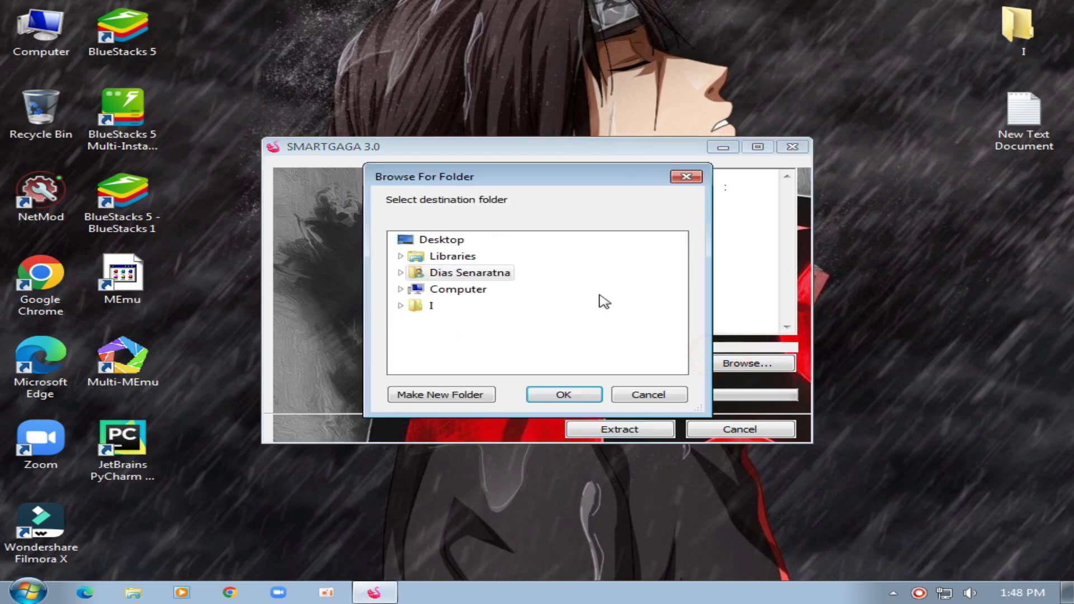
pyautogui.click(453, 290)
pyautogui.click(459, 305)
pyautogui.click(492, 331)
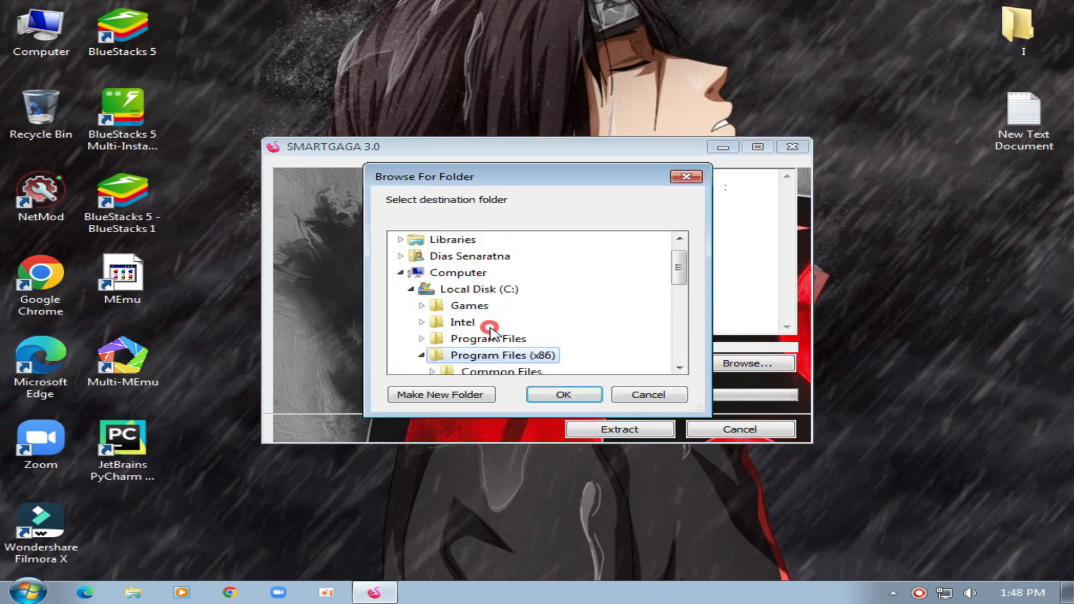
pyautogui.click(564, 395)
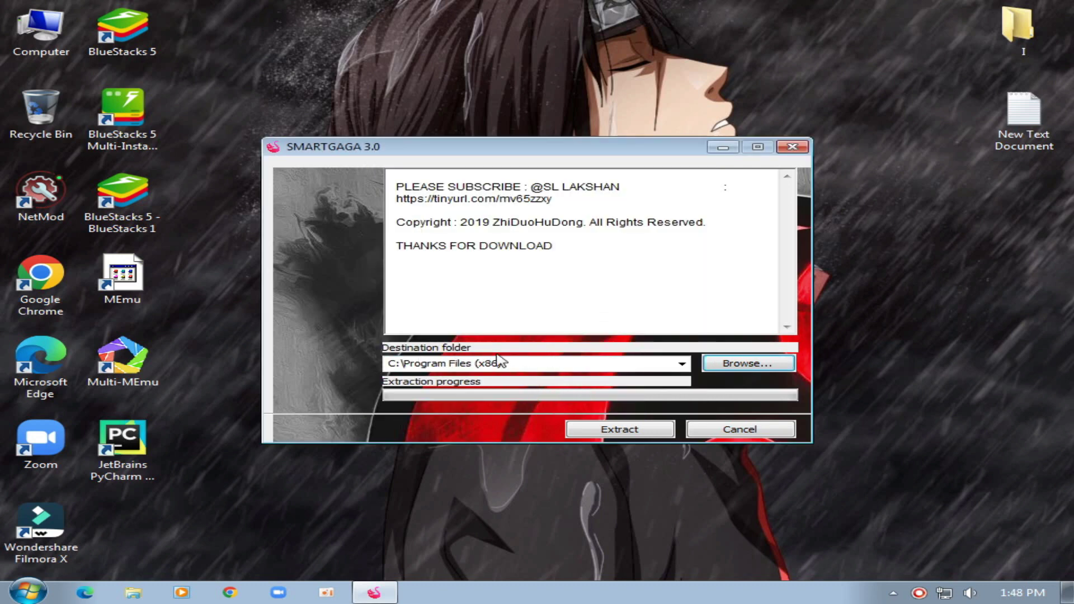
pyautogui.click(620, 430)
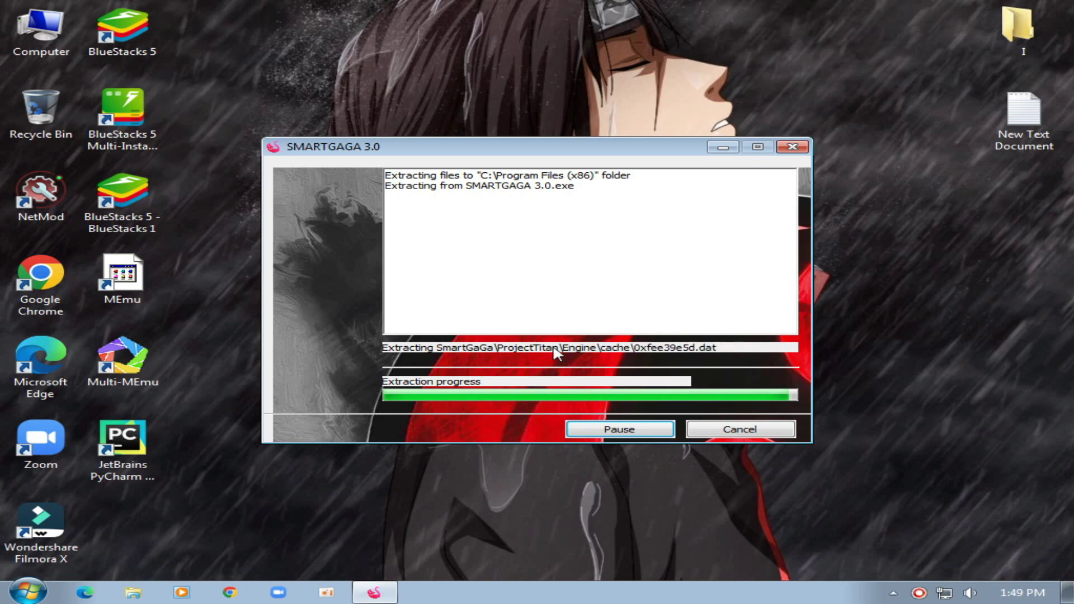
# - Refresh the desktop and open Local Disk (C:) from Computer
pyautogui.rightClick(277, 212)
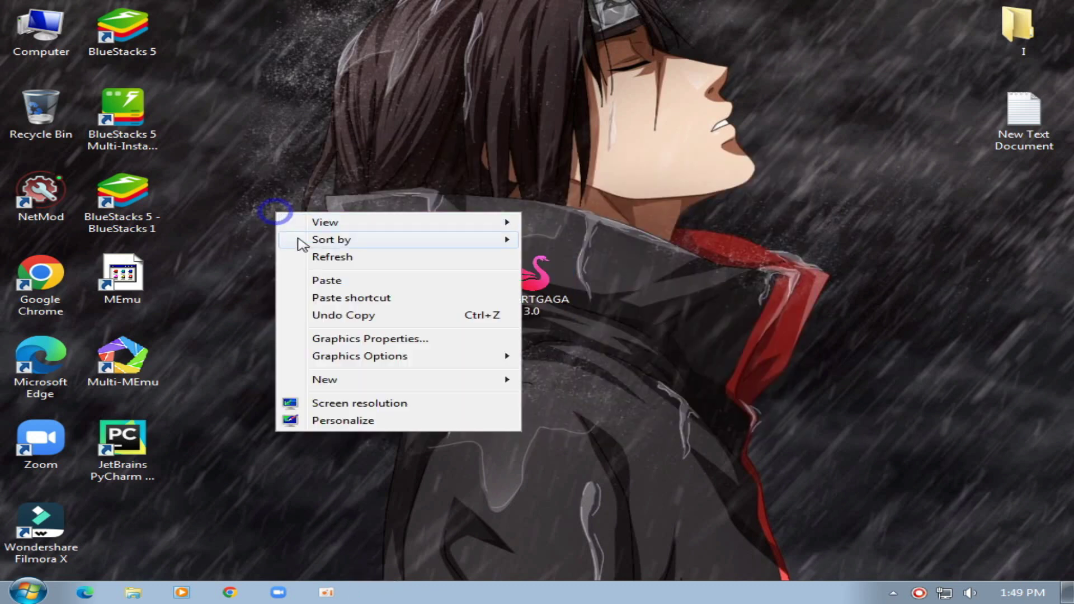
pyautogui.click(286, 259)
pyautogui.rightClick(292, 213)
pyautogui.click(367, 262)
pyautogui.doubleClick(39, 28)
pyautogui.click(220, 117)
pyautogui.doubleClick(220, 118)
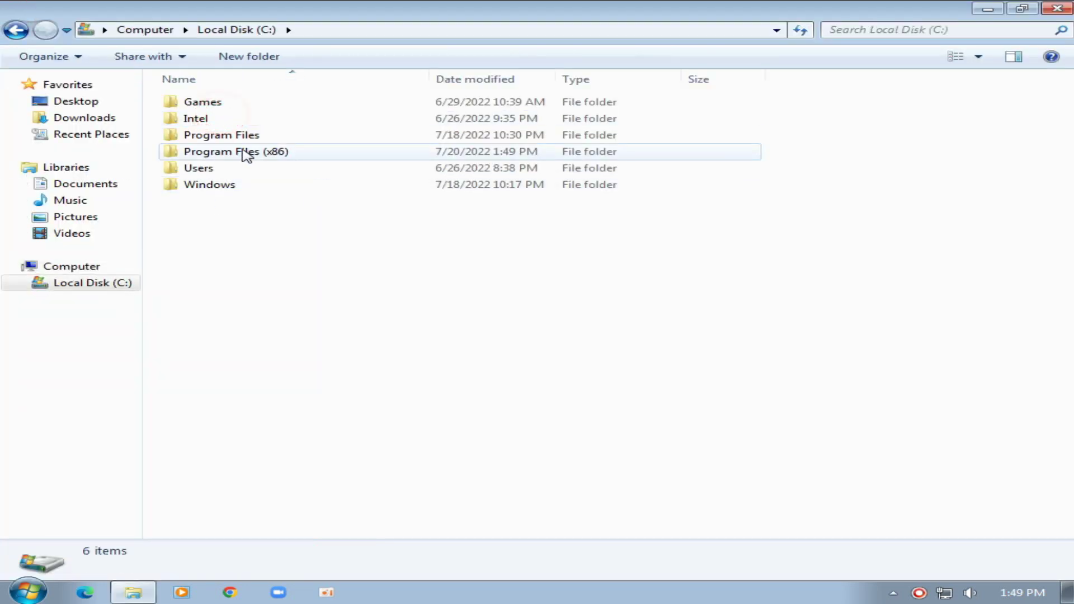
# - Browse to Program Files (x86) > SmartGaGa > ProjectTitan > Engine
pyautogui.click(250, 151)
pyautogui.doubleClick(290, 155)
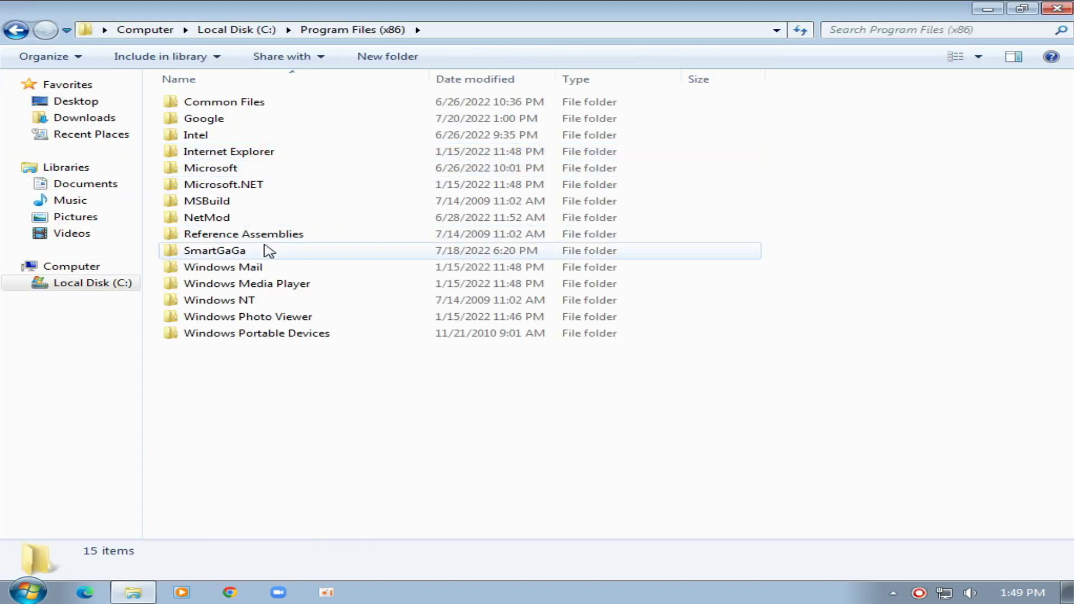
pyautogui.click(236, 249)
pyautogui.doubleClick(230, 251)
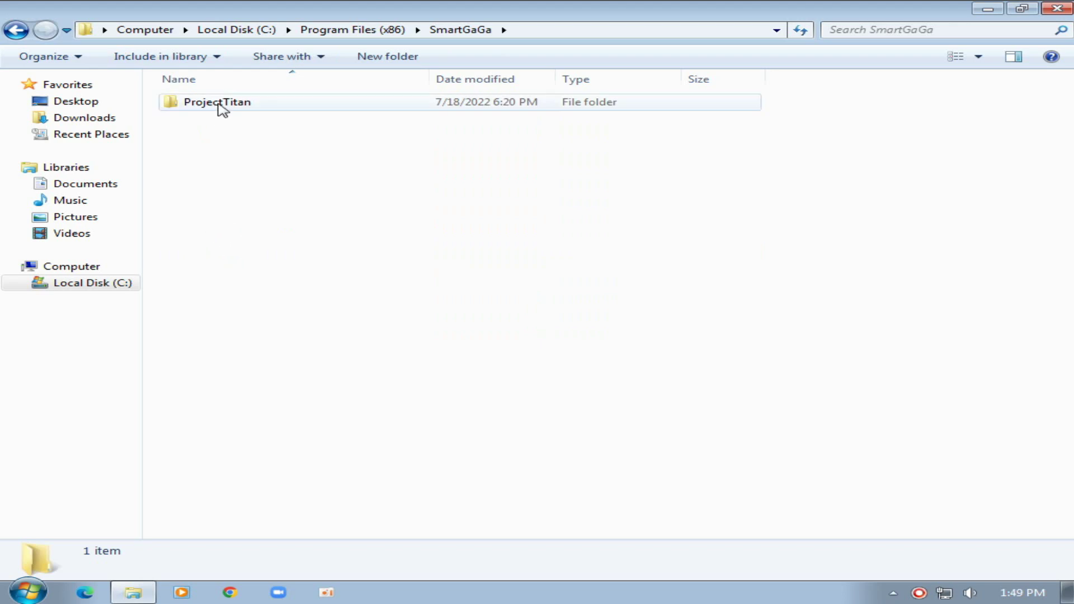
pyautogui.doubleClick(218, 104)
pyautogui.doubleClick(210, 119)
pyautogui.scroll(-20, 201, 195)
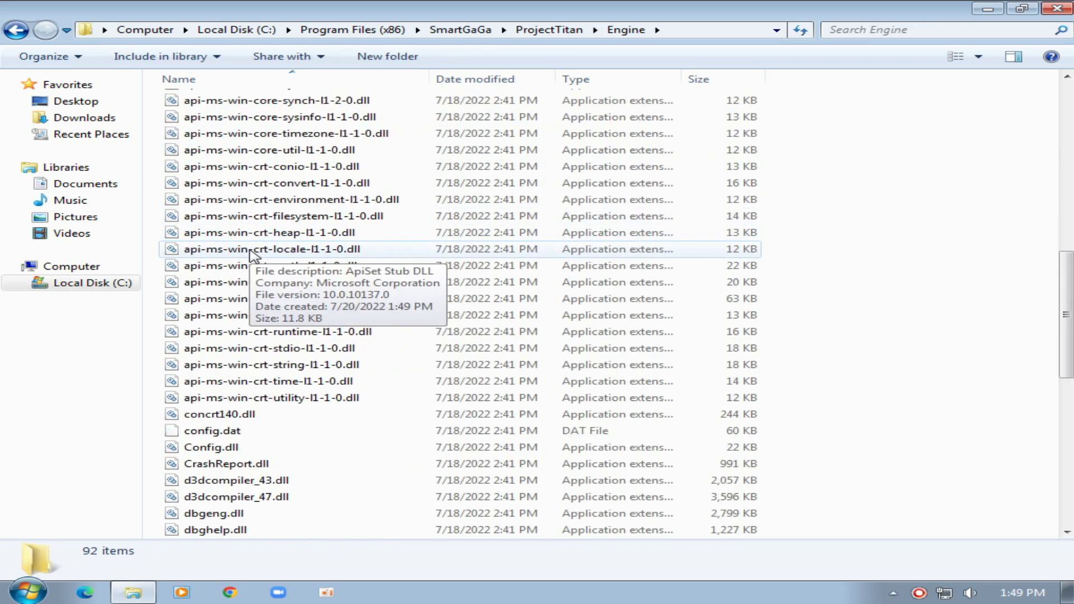
# - Send a Launcher shortcut to the desktop and show the desktop
pyautogui.rightClick(209, 128)
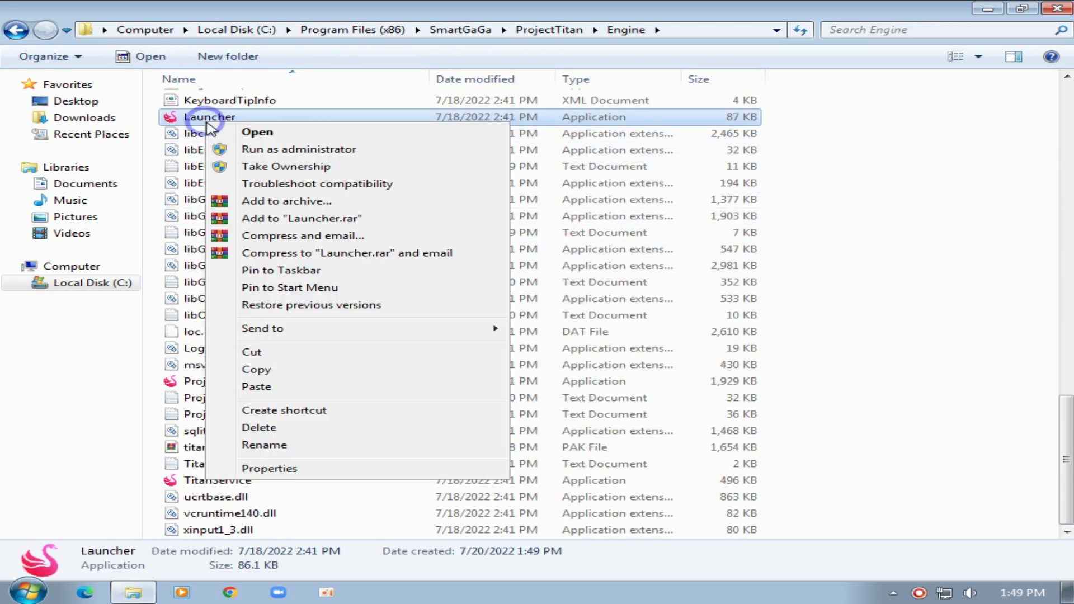
pyautogui.moveTo(297, 330)
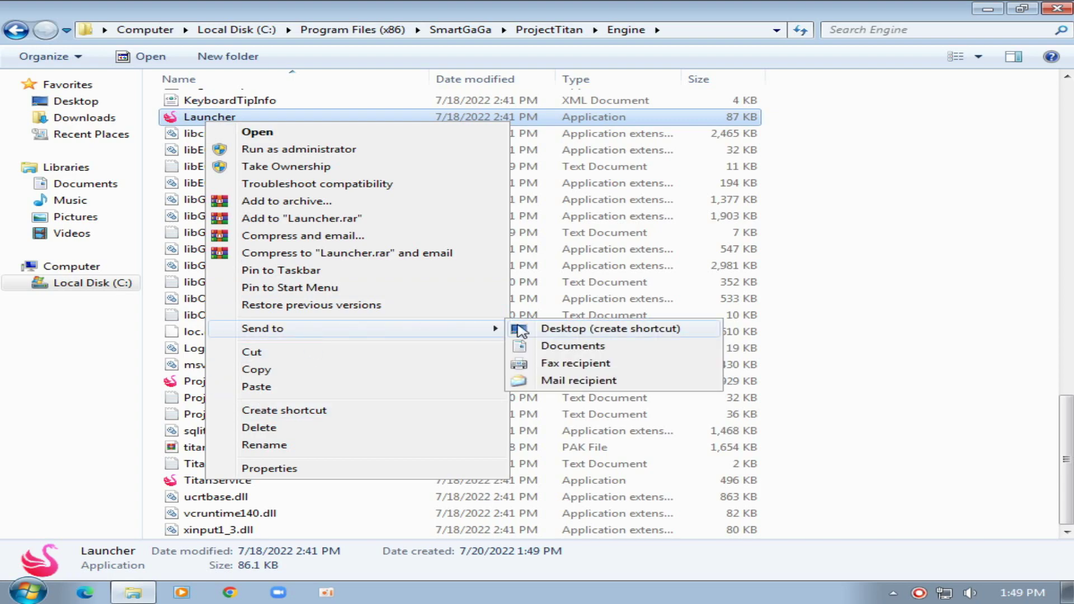
pyautogui.click(548, 329)
pyautogui.press('super+d')
pyautogui.rightClick(350, 189)
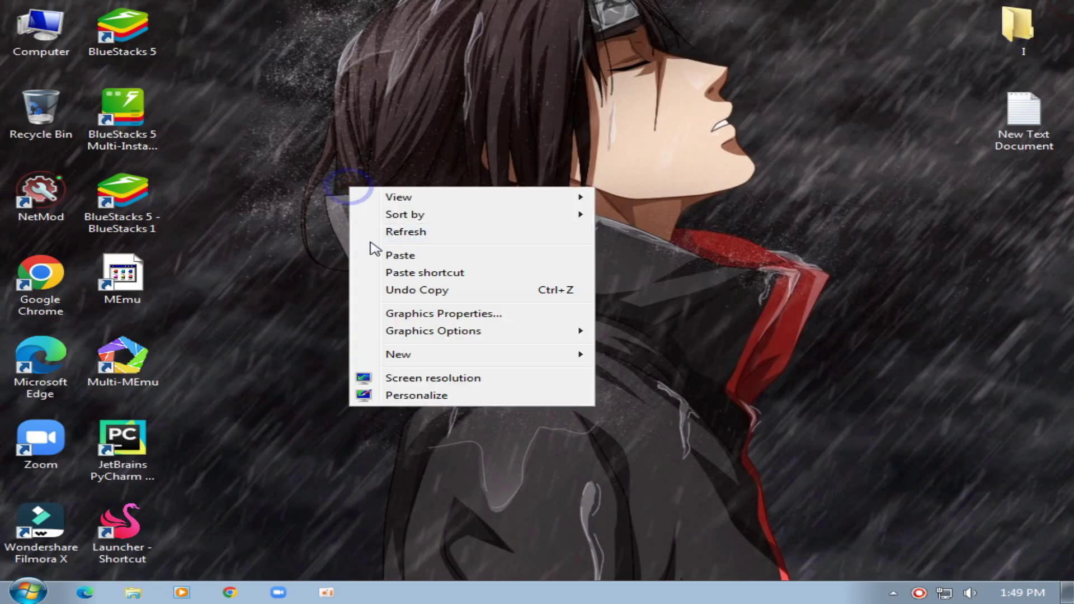
# - Refresh the desktop and move the Launcher shortcut toward the centre
pyautogui.click(388, 232)
pyautogui.rightClick(283, 229)
pyautogui.click(338, 279)
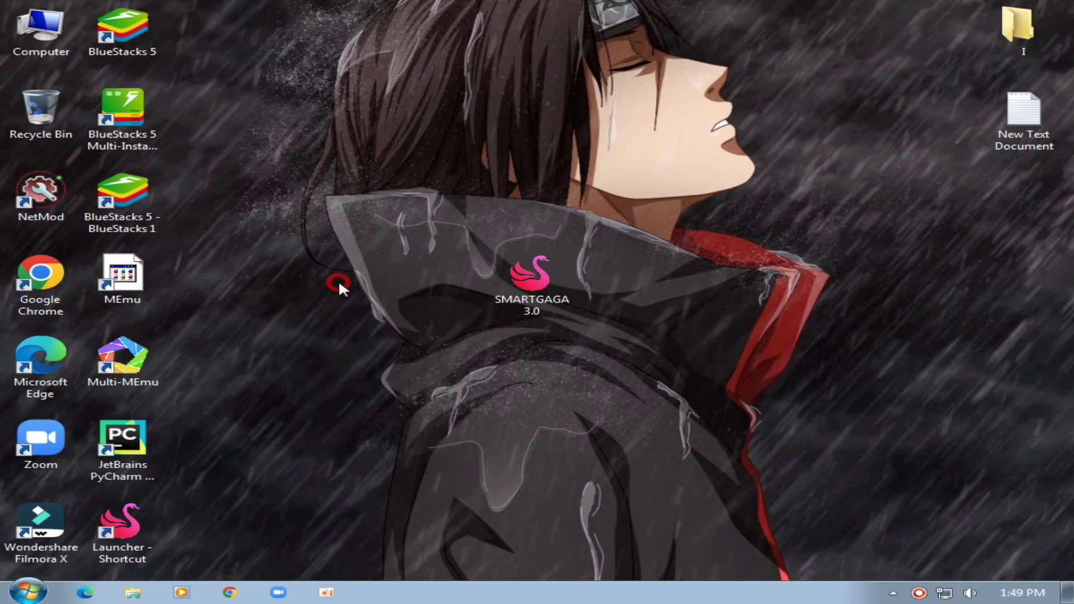
pyautogui.moveTo(120, 523); pyautogui.dragTo(365, 437)
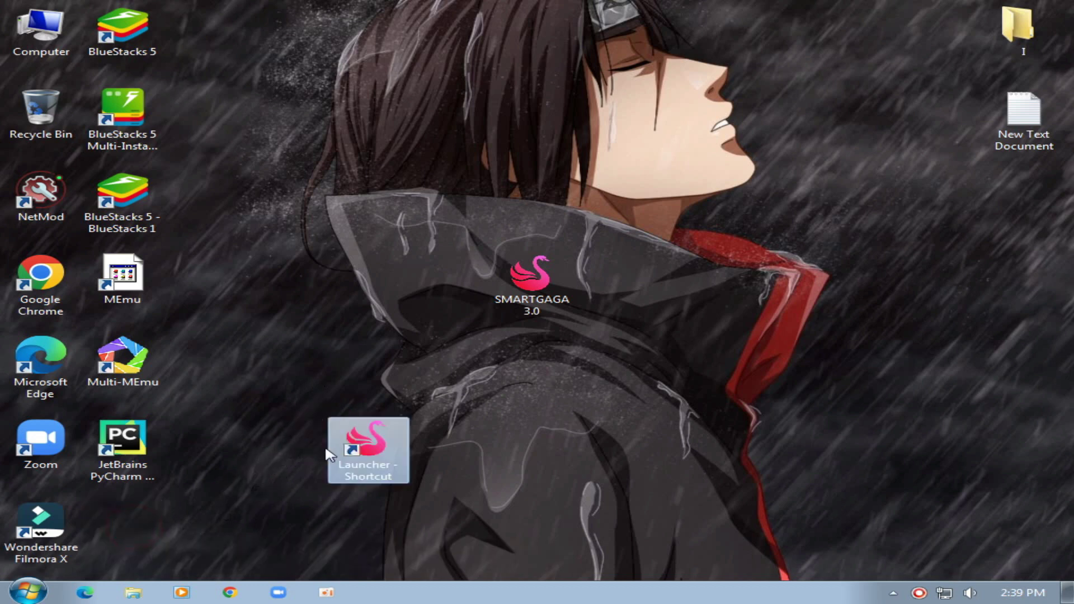
# - Rename the Launcher shortcut to 'SMARTGAGA 3.0'
pyautogui.rightClick(366, 436)
pyautogui.click(393, 395)
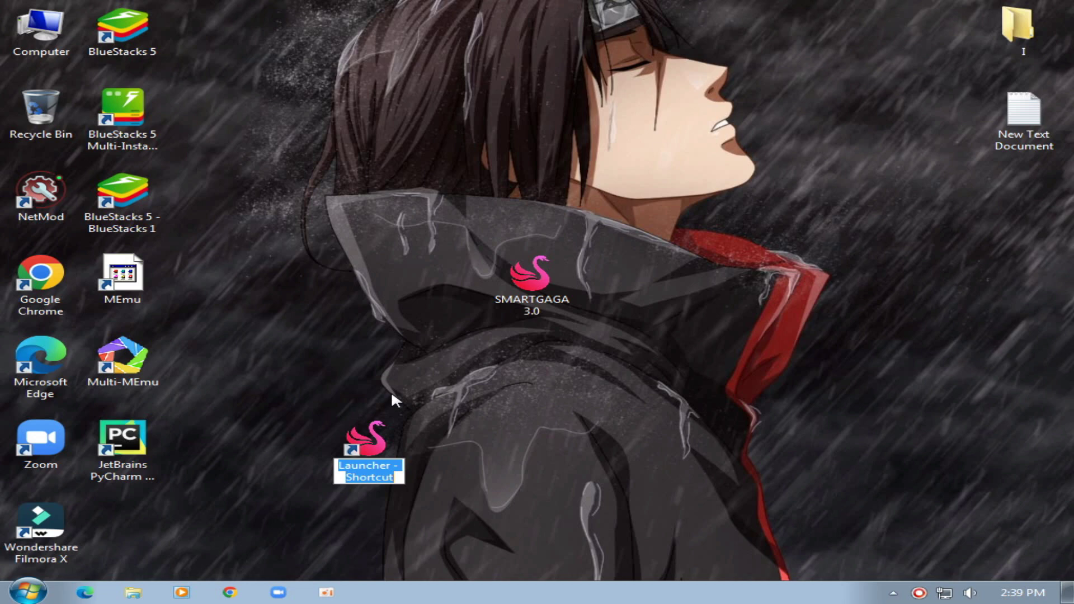
pyautogui.write('SMARTGAGA 3.0')
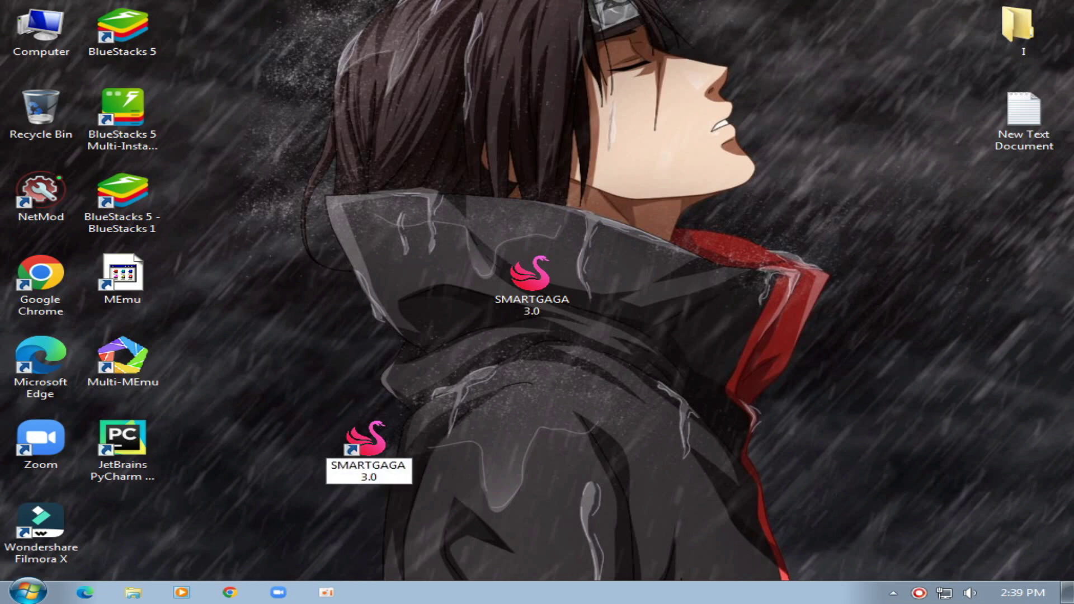
pyautogui.press('Return')
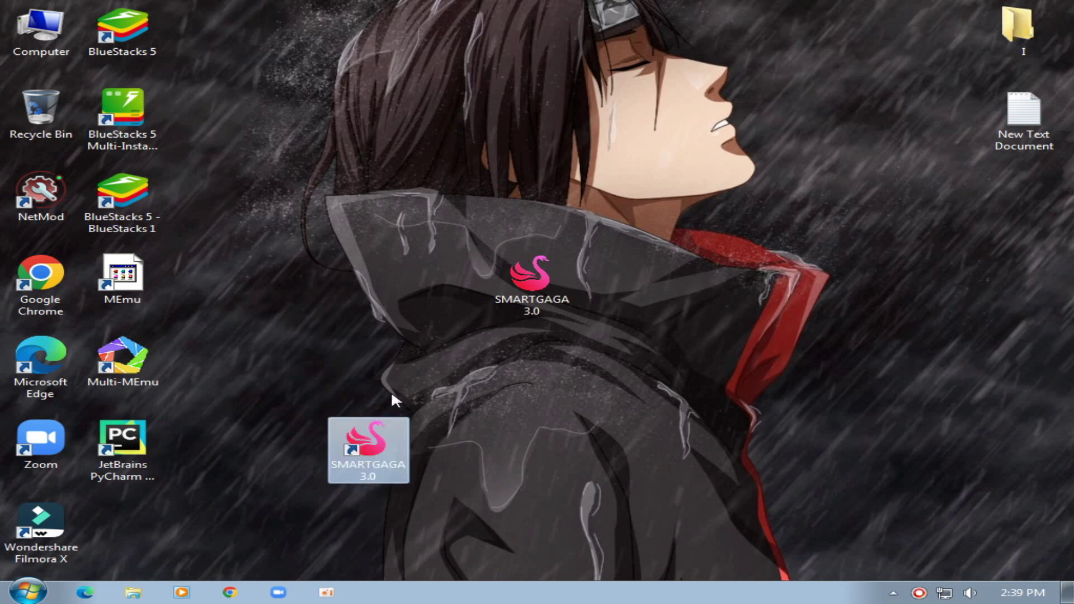
# - Reposition the SMARTGAGA 3.0 shortcut, then return to Chrome's Free Fire download page
pyautogui.moveTo(371, 448); pyautogui.dragTo(313, 461)
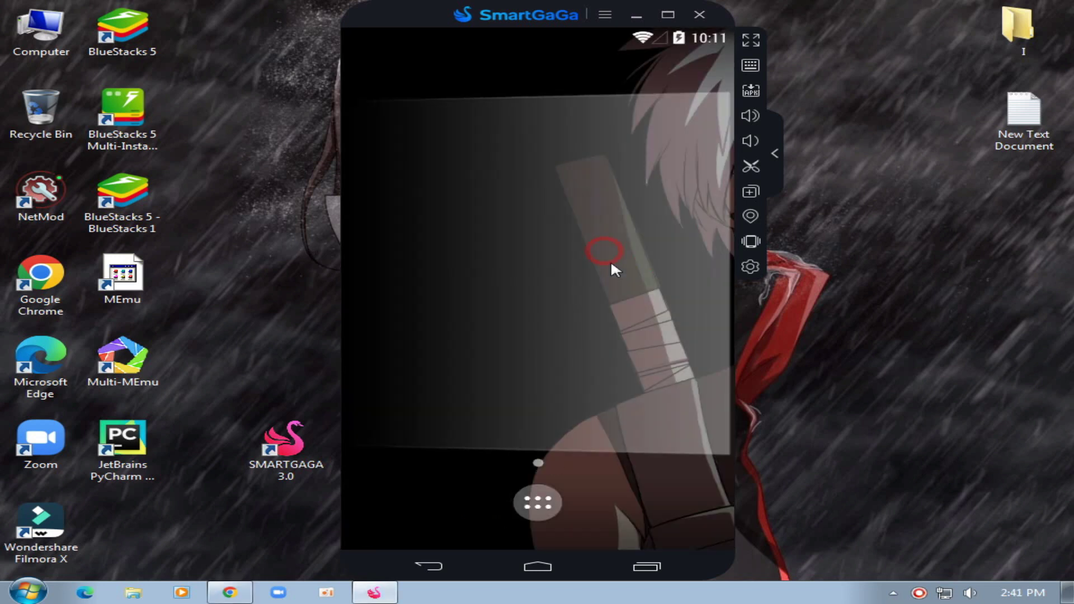
pyautogui.click(242, 592)
# - Start the Free Fire 1.92.1 APK download on an1.com and show all downloads
pyautogui.moveTo(266, 288); pyautogui.dragTo(612, 341)
pyautogui.click(532, 297)
pyautogui.scroll(-10, 417, 314)
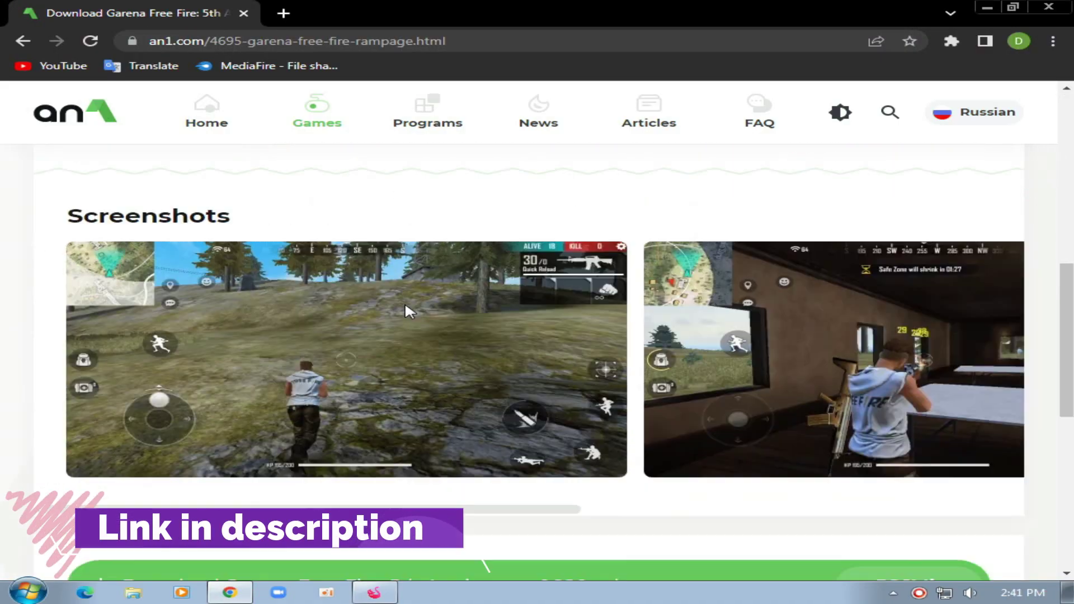
pyautogui.scroll(-5, 404, 307)
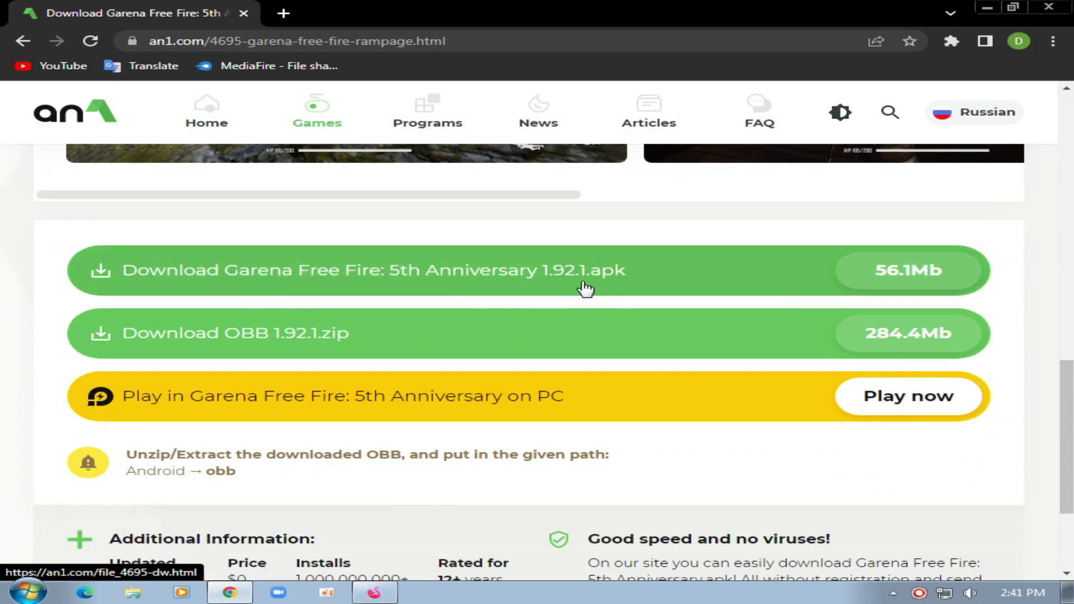
pyautogui.click(926, 276)
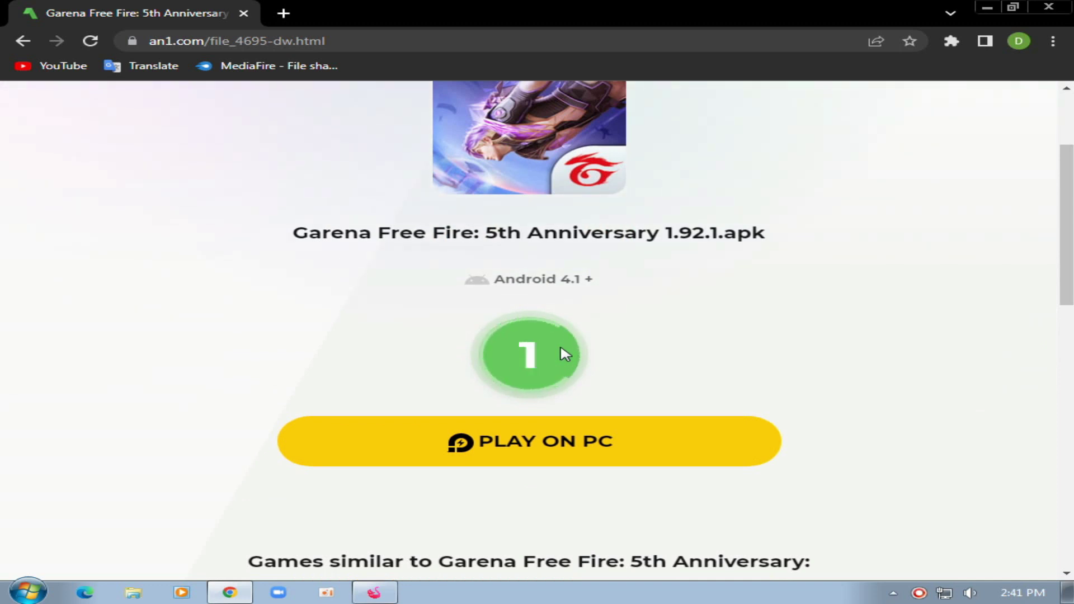
pyautogui.click(521, 339)
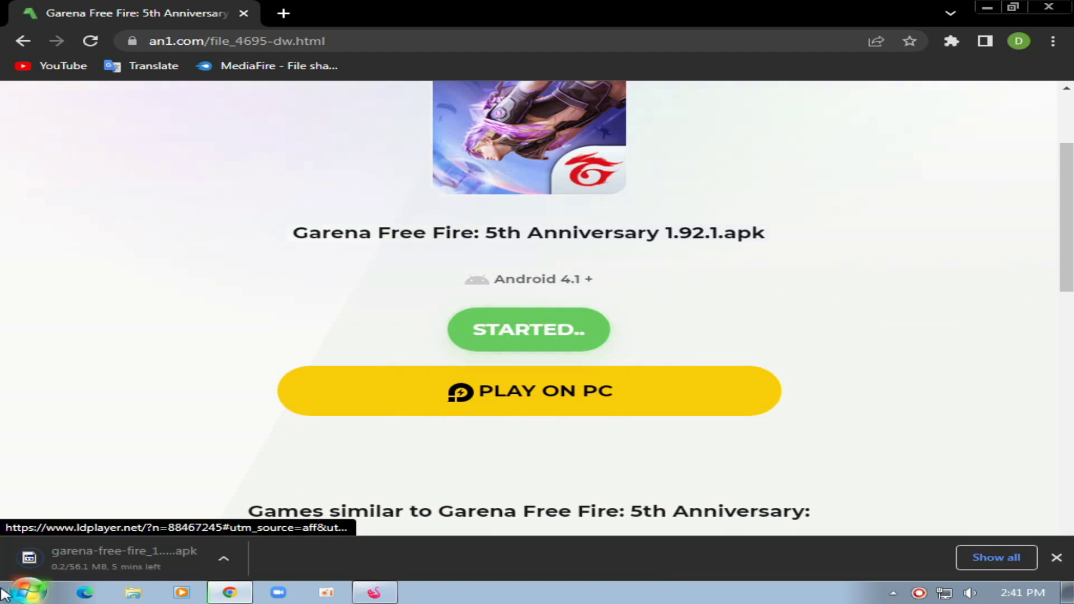
pyautogui.click(1015, 562)
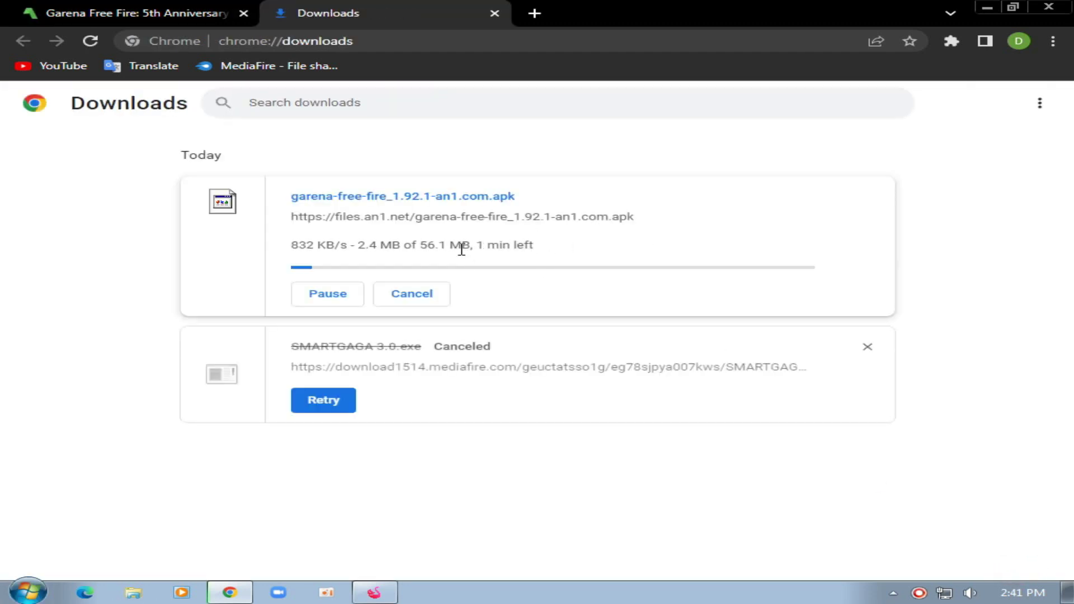
# - Go back to the Free Fire page listing the OBB 1.92.1 zip
pyautogui.click(112, 7)
pyautogui.click(25, 38)
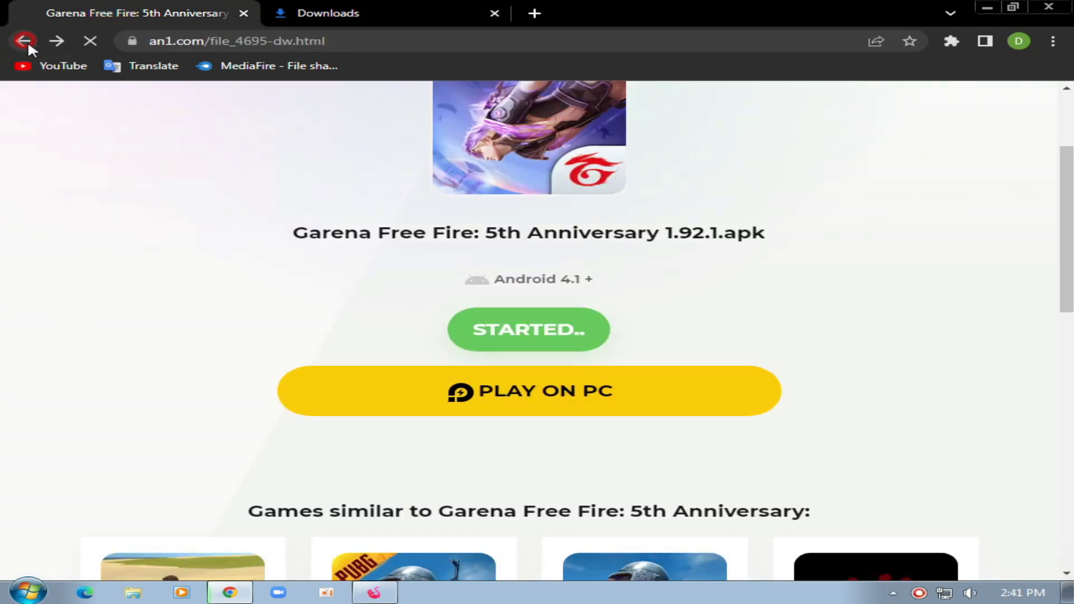
pyautogui.click(23, 41)
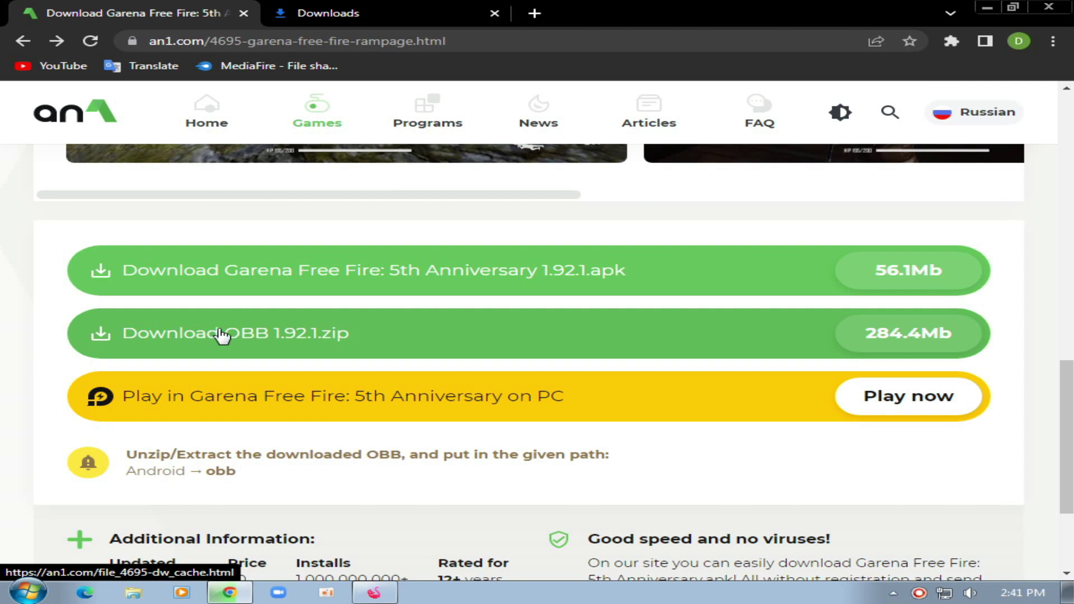
# - Download the 284.4MB OBB 1.92.1 zip and check it in the downloads list
pyautogui.click(899, 342)
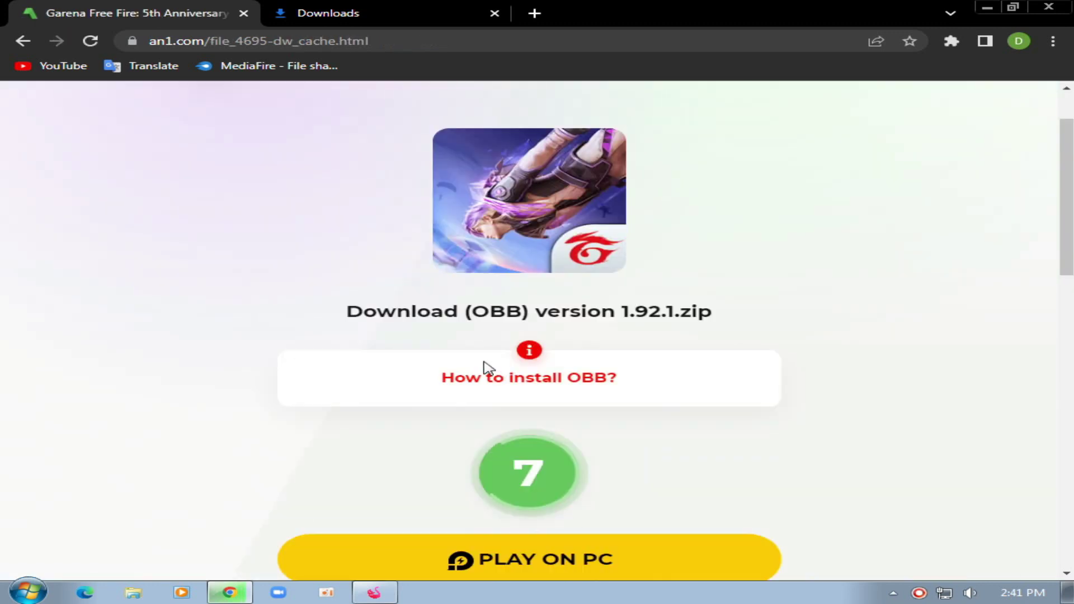
pyautogui.moveTo(339, 309); pyautogui.dragTo(732, 336)
pyautogui.click(730, 329)
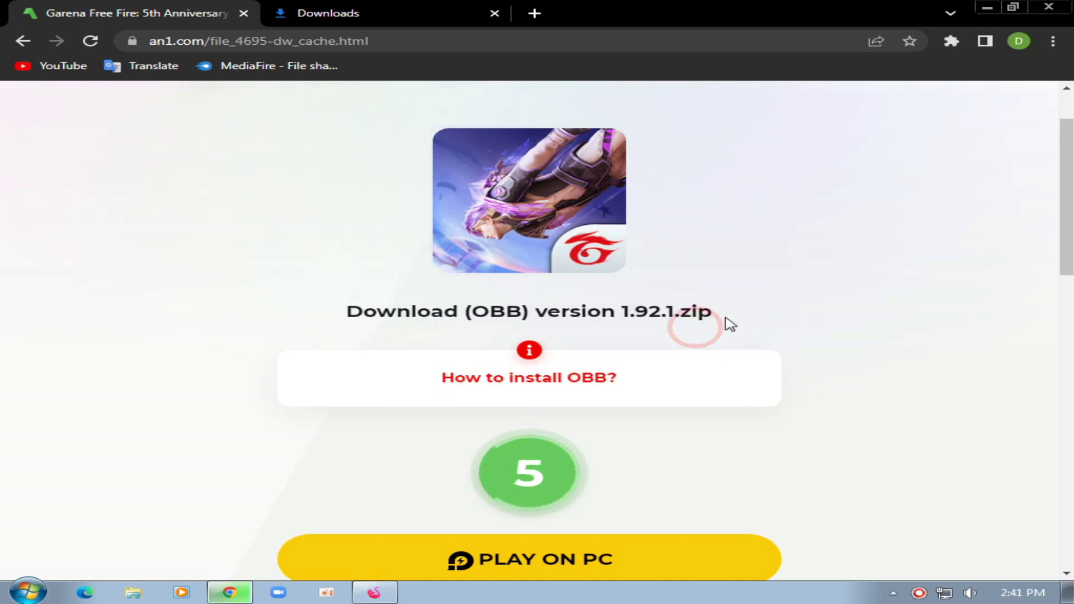
pyautogui.scroll(-1, 257, 395)
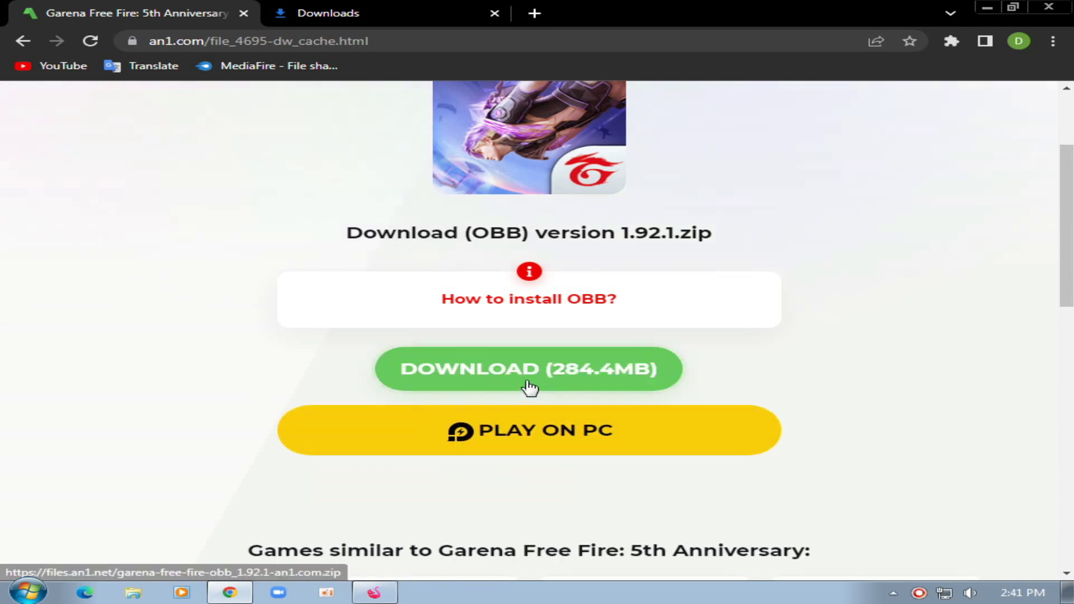
pyautogui.click(528, 380)
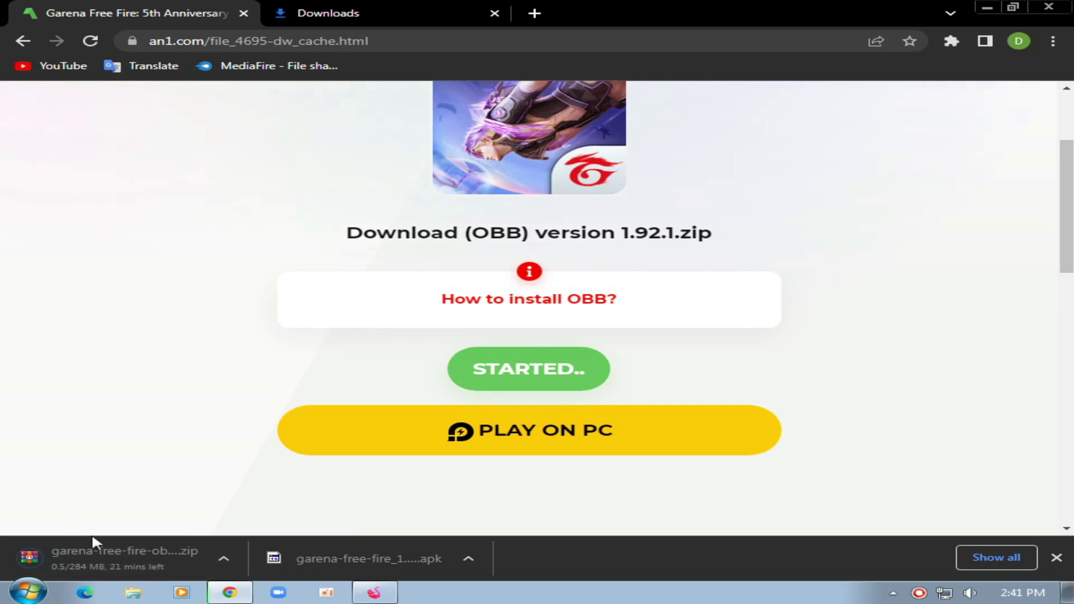
pyautogui.click(472, 12)
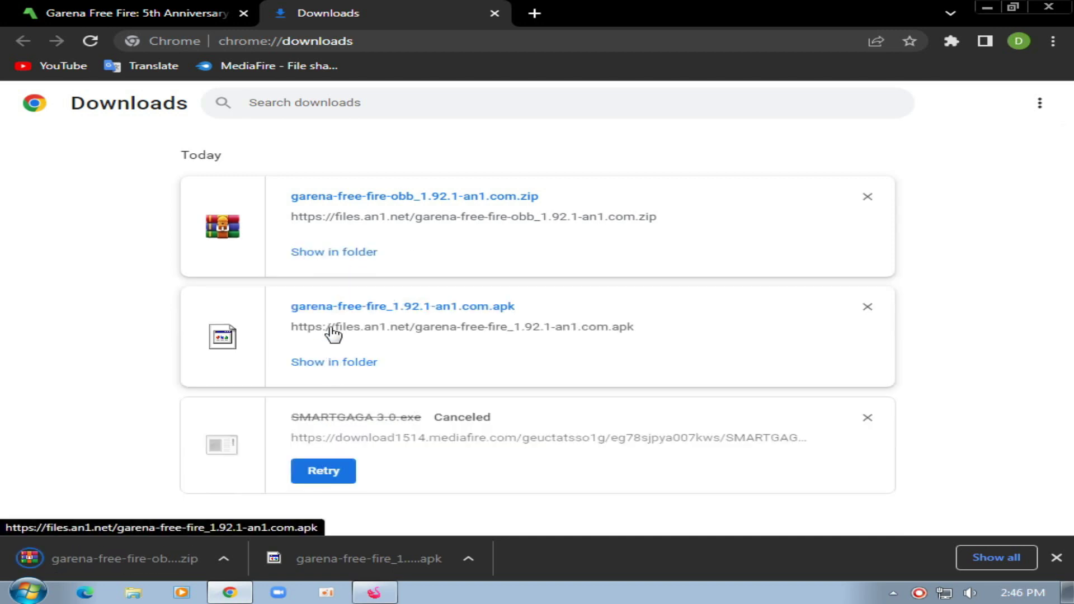
# - Close Chrome, refresh the desktop and select the downloaded Free Fire APK
pyautogui.click(1049, 6)
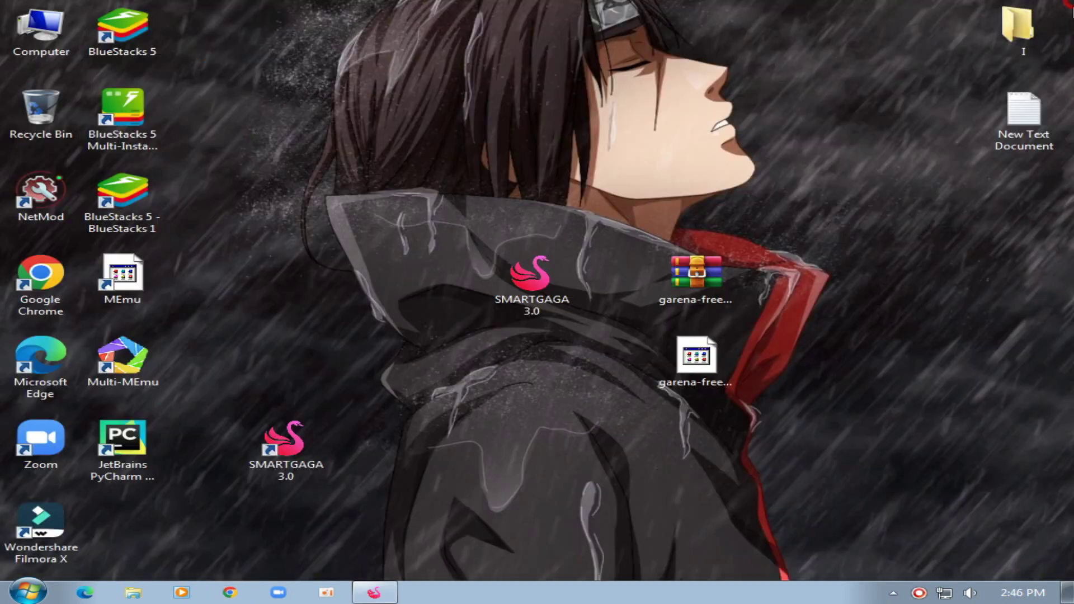
pyautogui.rightClick(669, 89)
pyautogui.click(702, 137)
pyautogui.moveTo(607, 233); pyautogui.dragTo(801, 401)
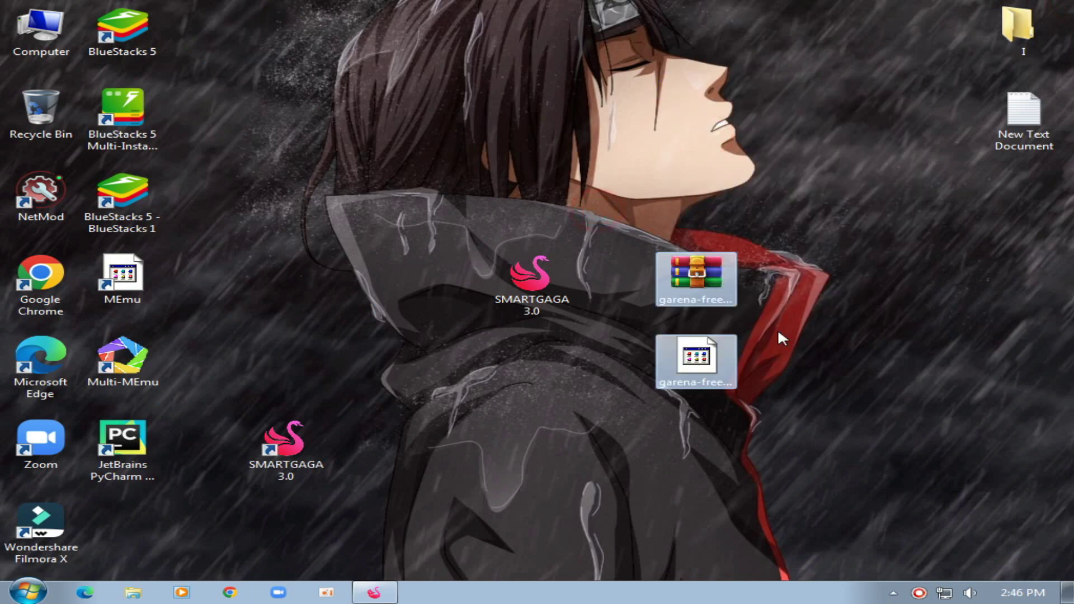
pyautogui.click(688, 360)
# - Confirm in Properties that the APK is a 56.0 MB .apk file
pyautogui.rightClick(680, 358)
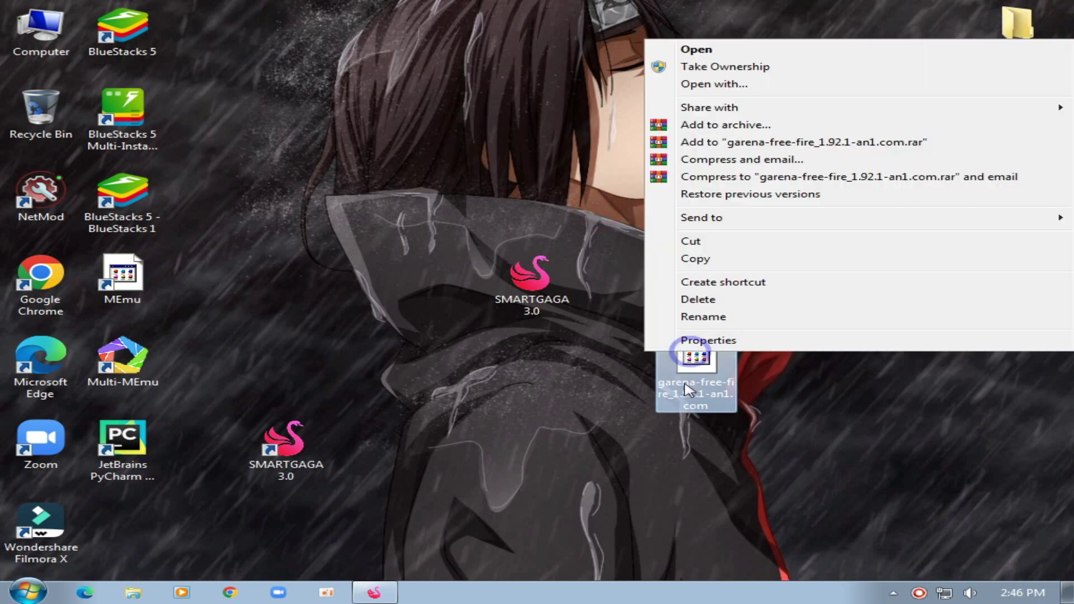
pyautogui.click(707, 340)
pyautogui.doubleClick(829, 346)
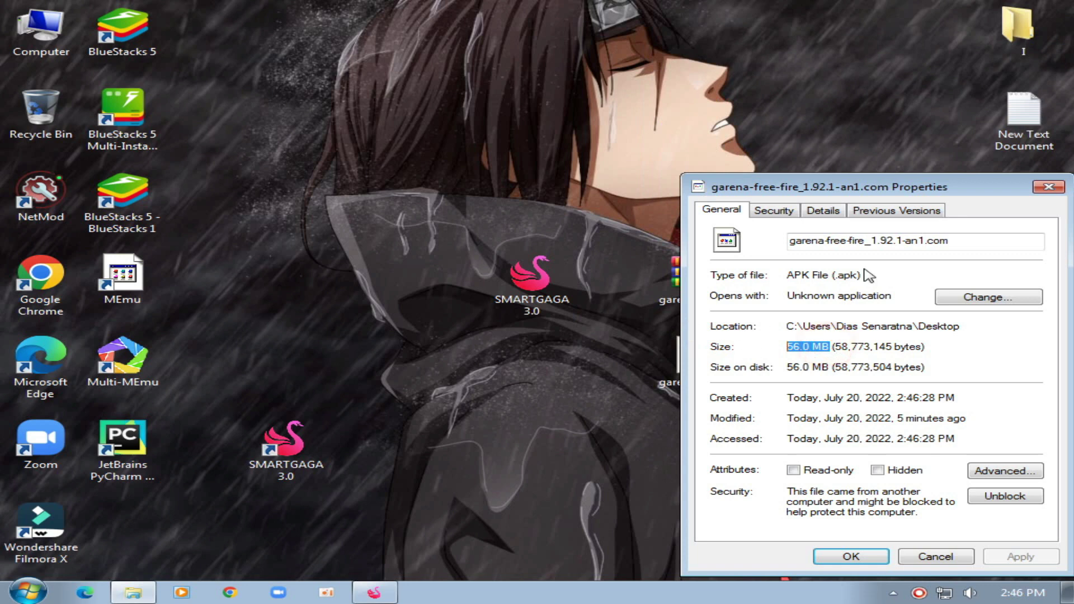
pyautogui.doubleClick(856, 274)
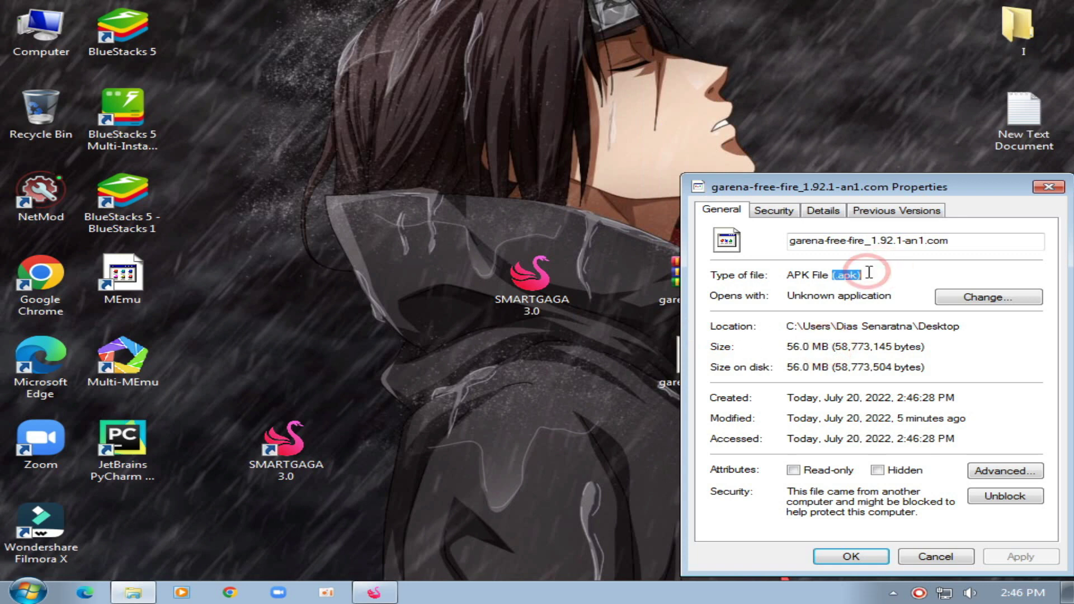
pyautogui.click(1049, 187)
pyautogui.rightClick(705, 265)
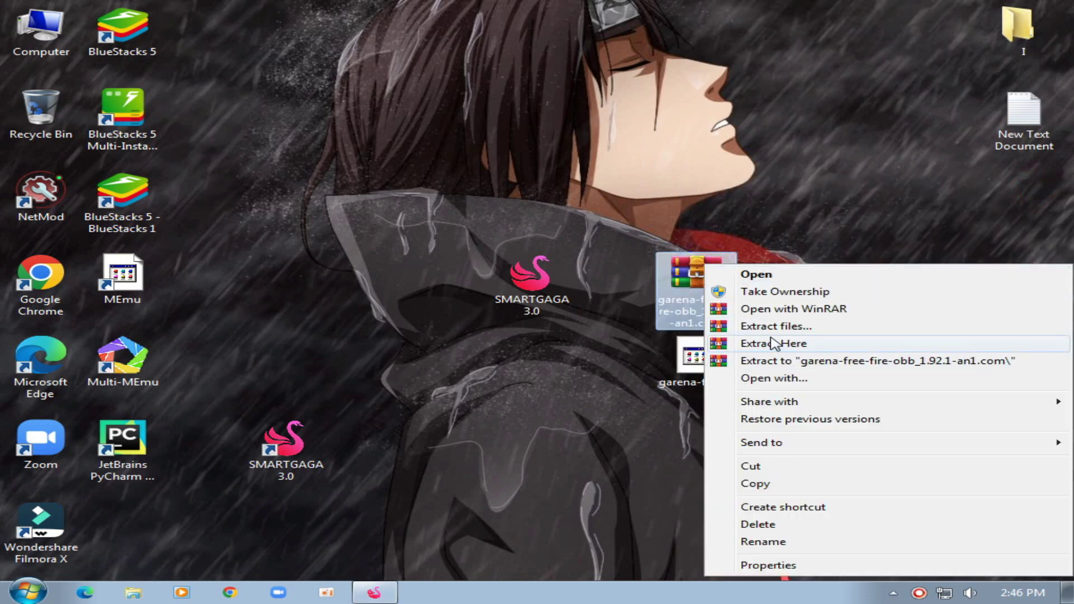
# - Extract the OBB zip onto the desktop and cut the com.dts.freefireth folder
pyautogui.click(789, 346)
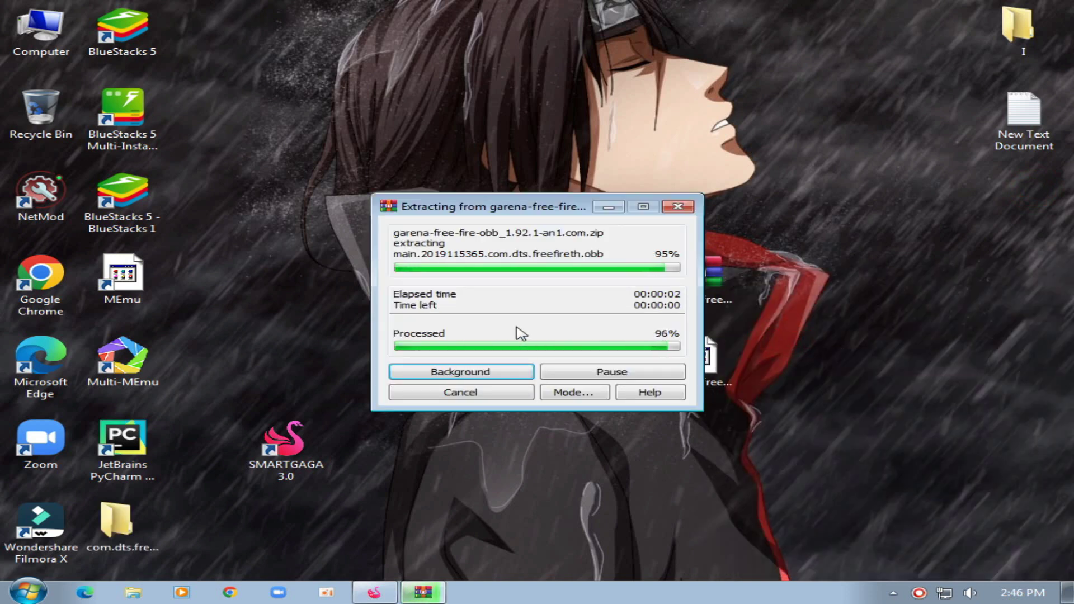
pyautogui.moveTo(119, 523); pyautogui.dragTo(618, 453)
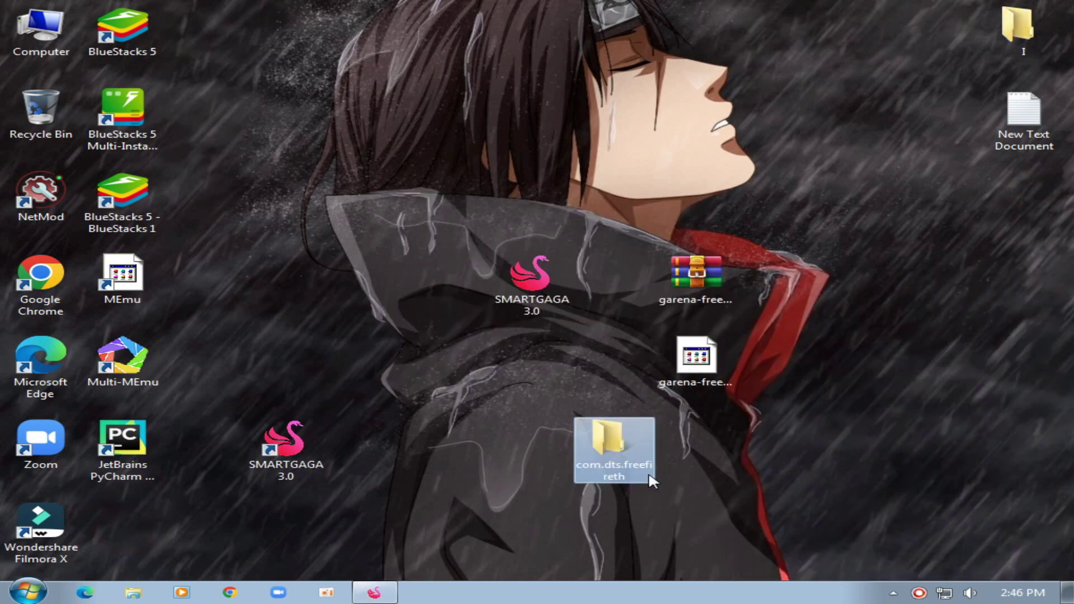
pyautogui.rightClick(625, 441)
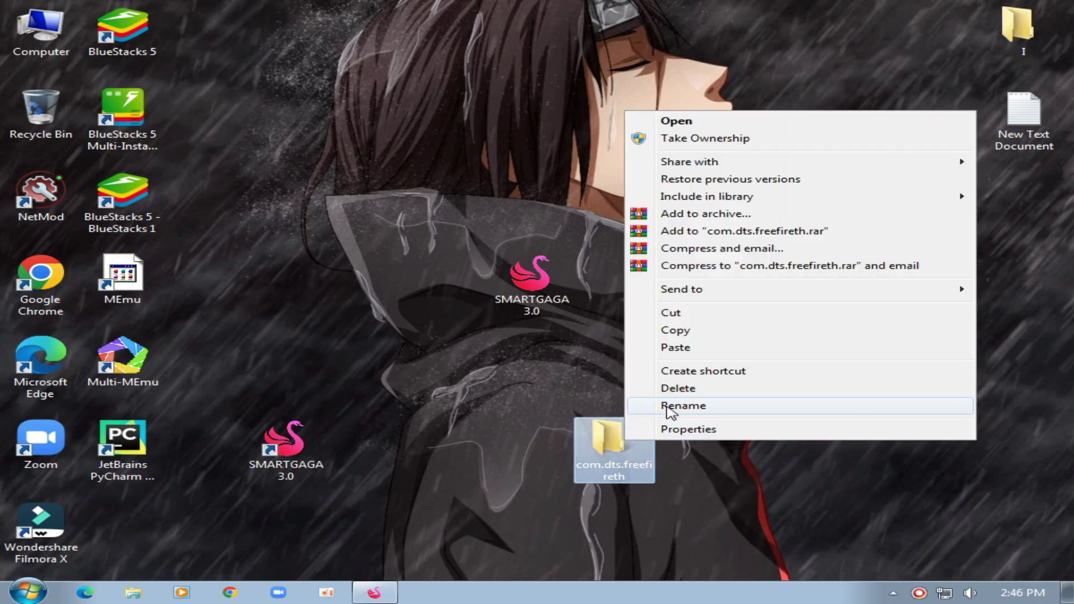
pyautogui.click(686, 313)
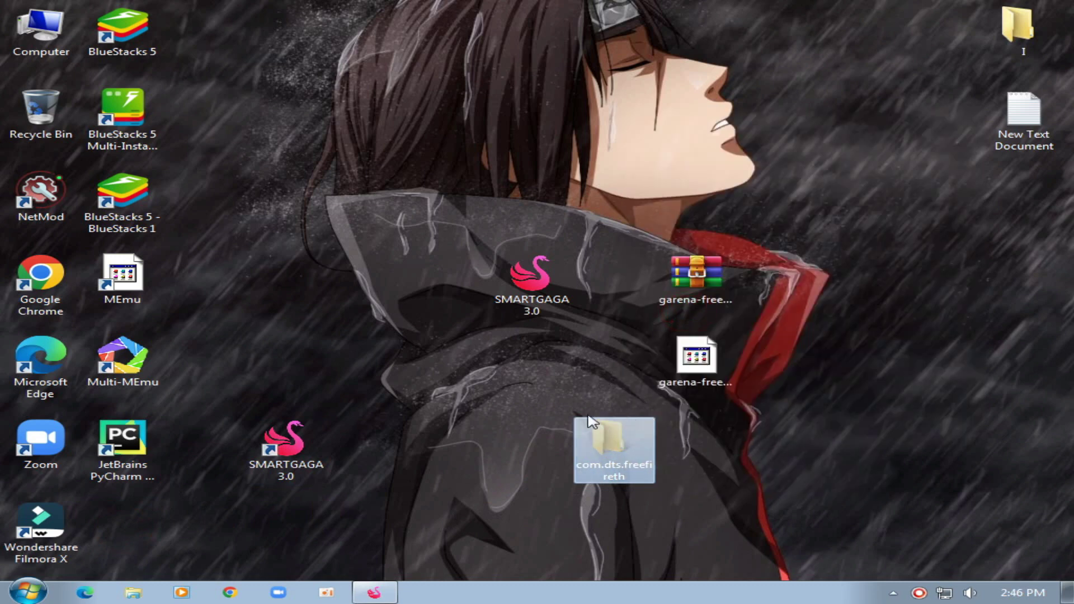
pyautogui.click(302, 448)
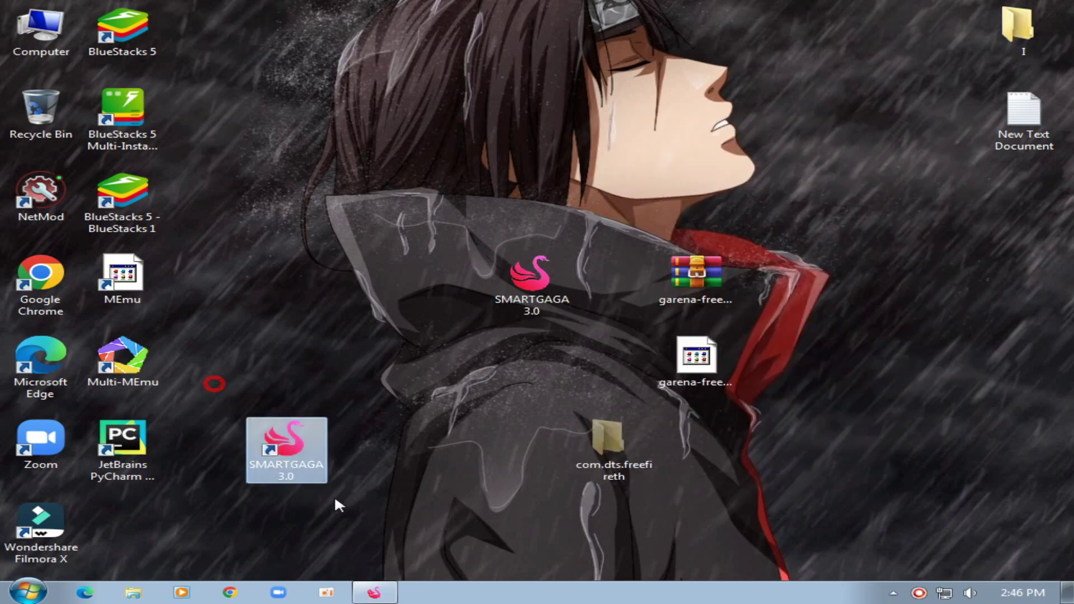
# - Paste the com.dts.freefireth folder into SmartGaGa's ProjectTitan\Engine\sharefs folder
pyautogui.rightClick(316, 446)
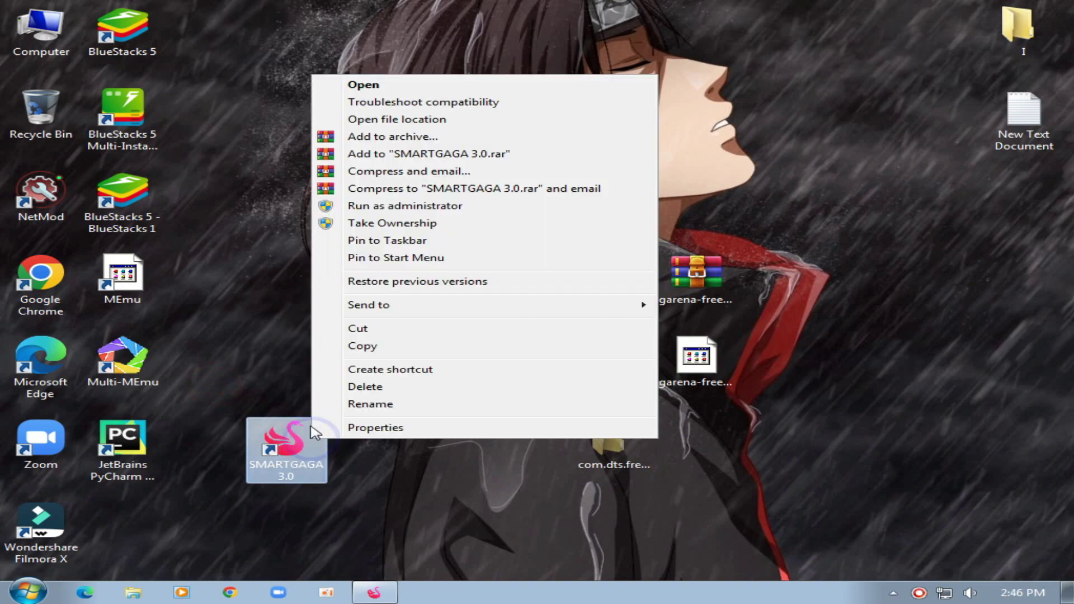
pyautogui.click(390, 119)
pyautogui.scroll(18, 328, 216)
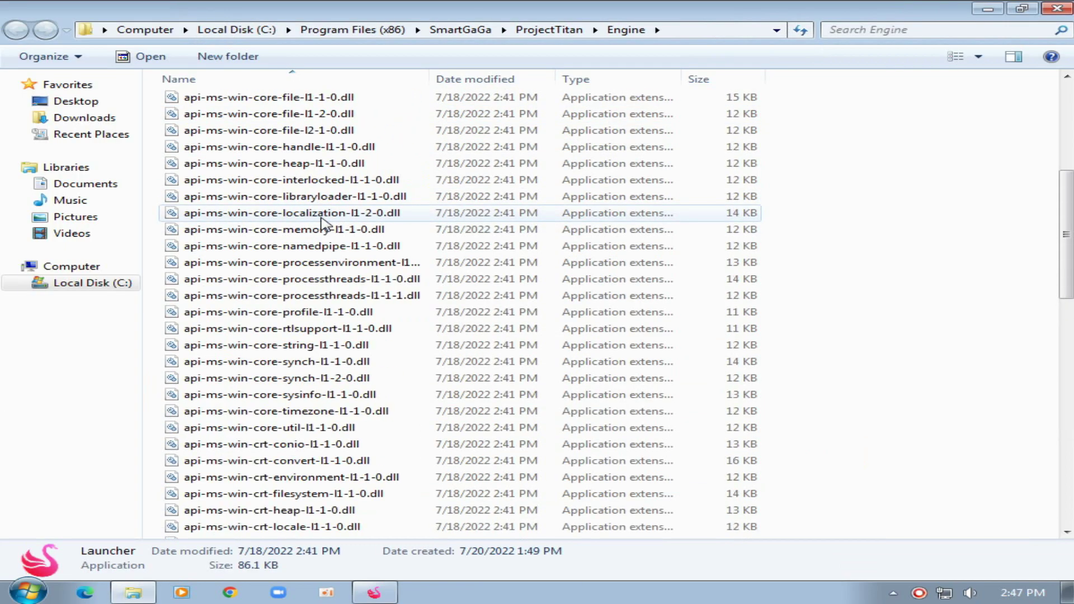
pyautogui.doubleClick(192, 220)
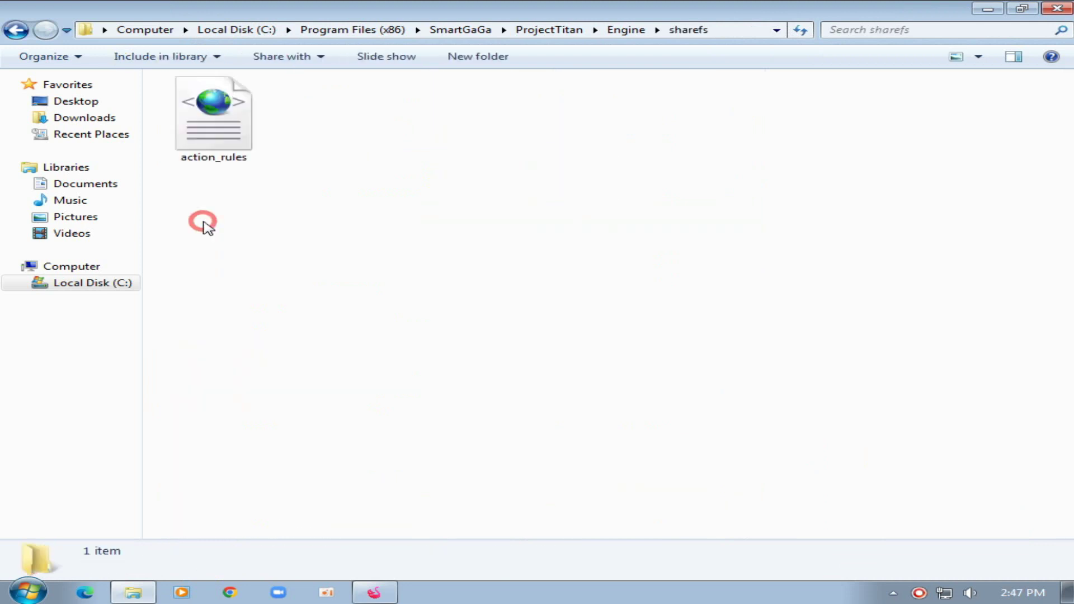
pyautogui.click(547, 142)
pyautogui.click(507, 290)
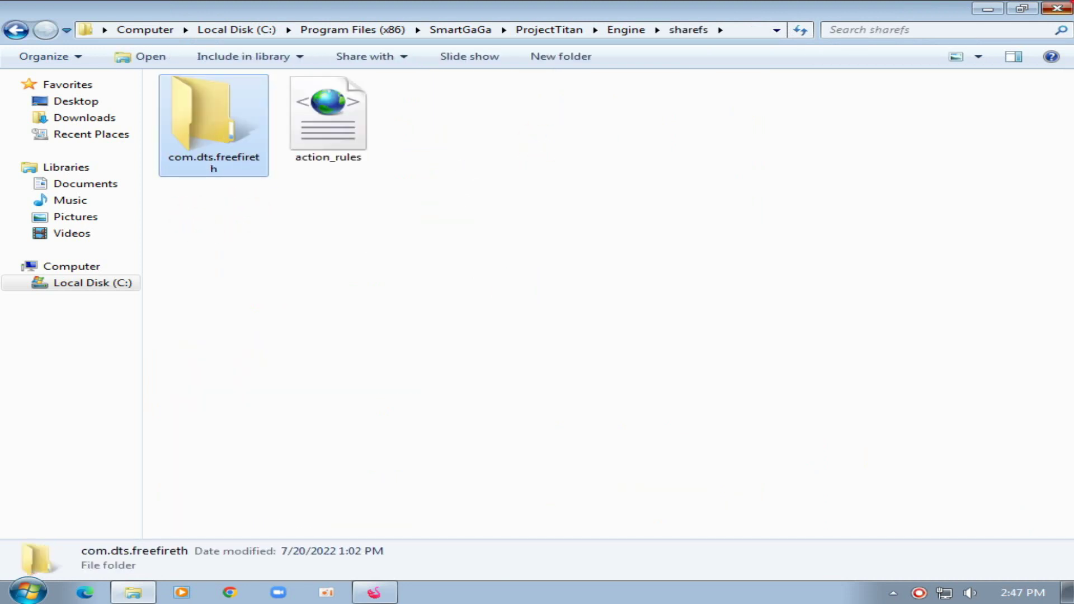
# - Close Explorer and refresh the desktop
pyautogui.click(1057, 8)
pyautogui.rightClick(444, 107)
pyautogui.click(511, 156)
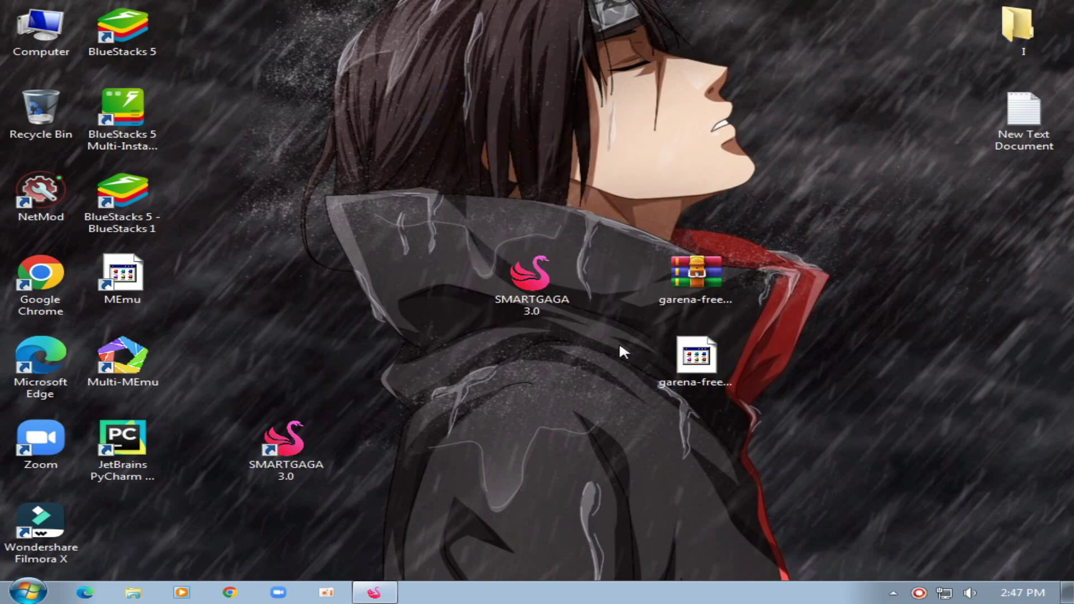
# - Install the garena-free-fire_1.92.1 APK by dropping it onto SmartGaGa, then launch FX from the app list
pyautogui.click(694, 369)
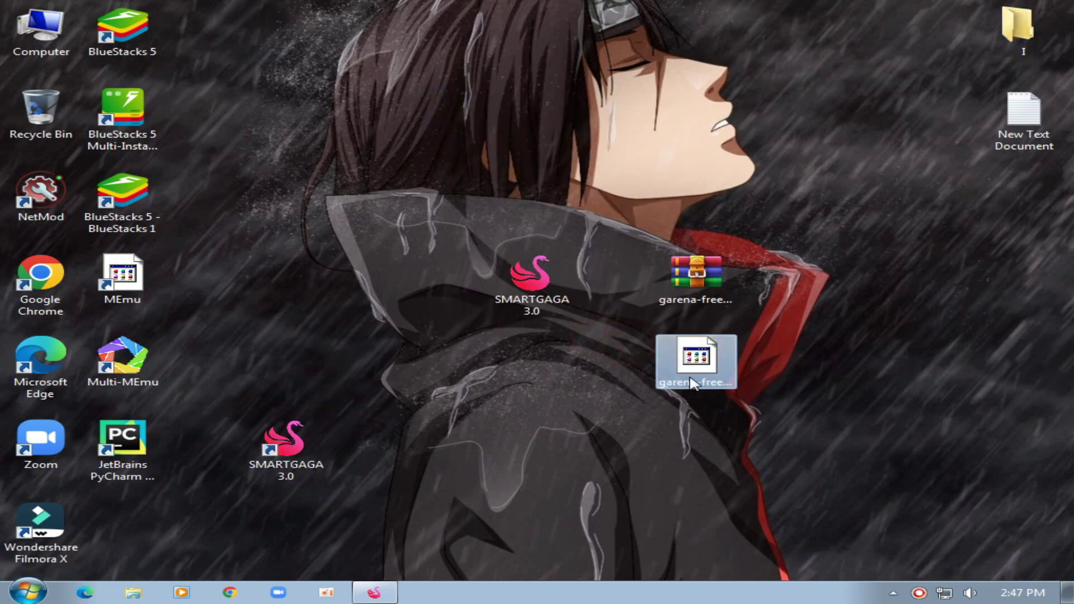
pyautogui.click(633, 366)
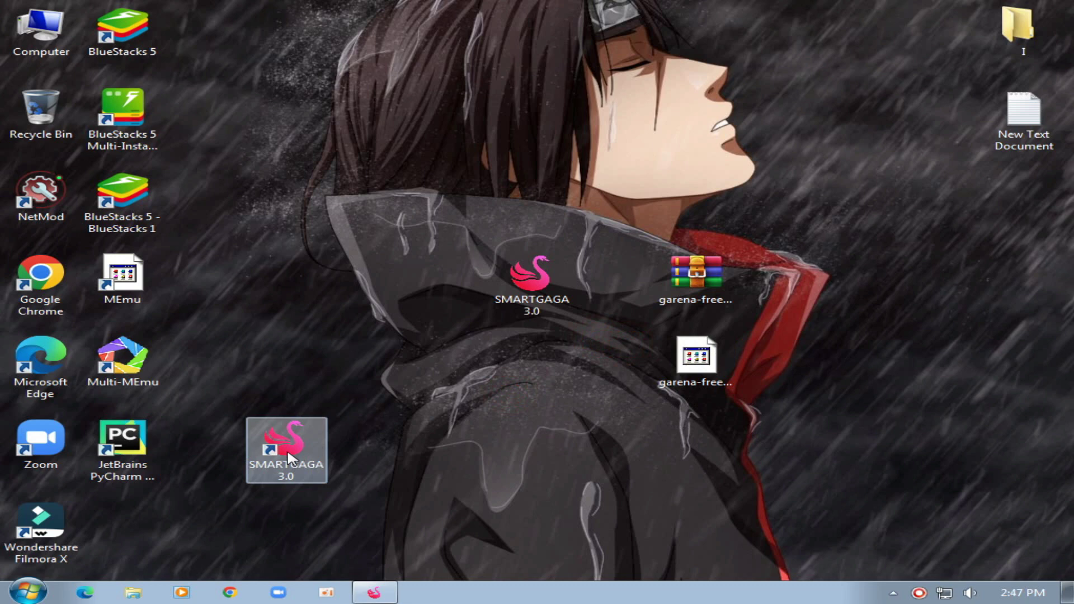
pyautogui.click(373, 593)
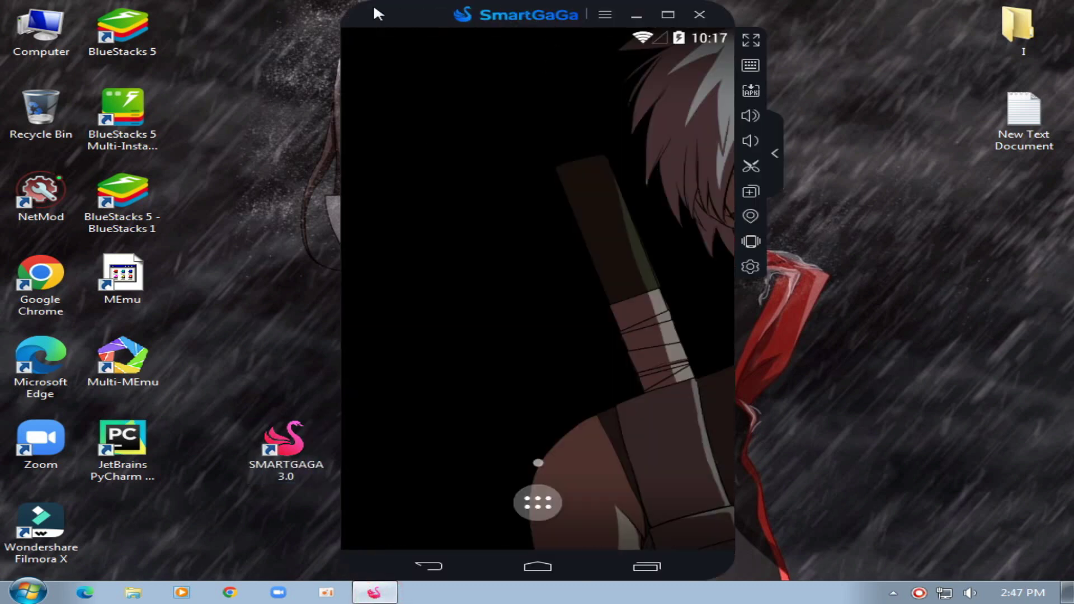
pyautogui.moveTo(455, 15); pyautogui.dragTo(289, 16)
pyautogui.moveTo(683, 372); pyautogui.dragTo(501, 369)
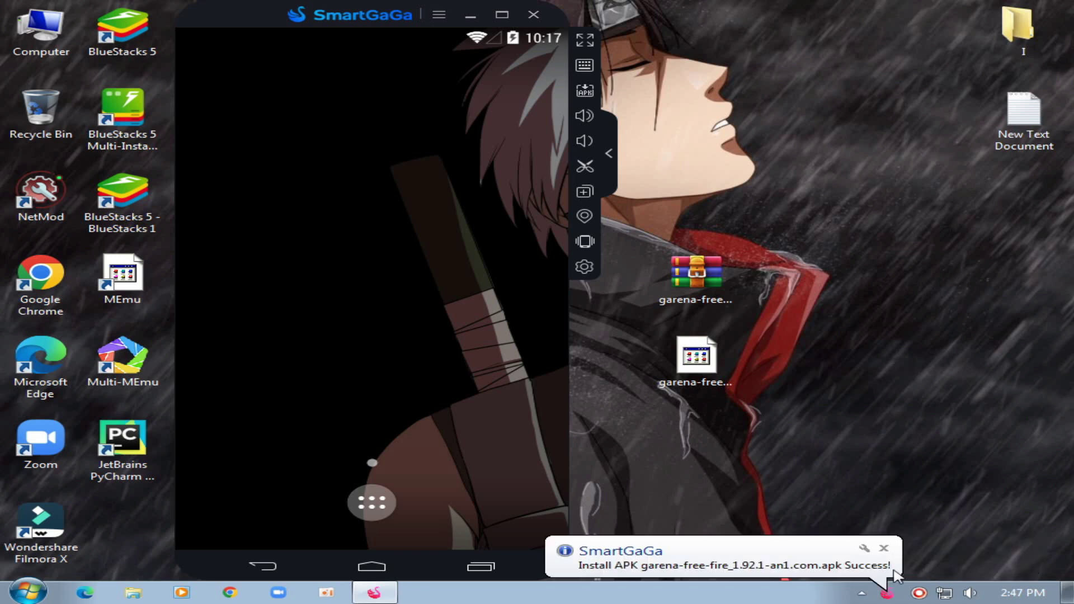
pyautogui.click(356, 518)
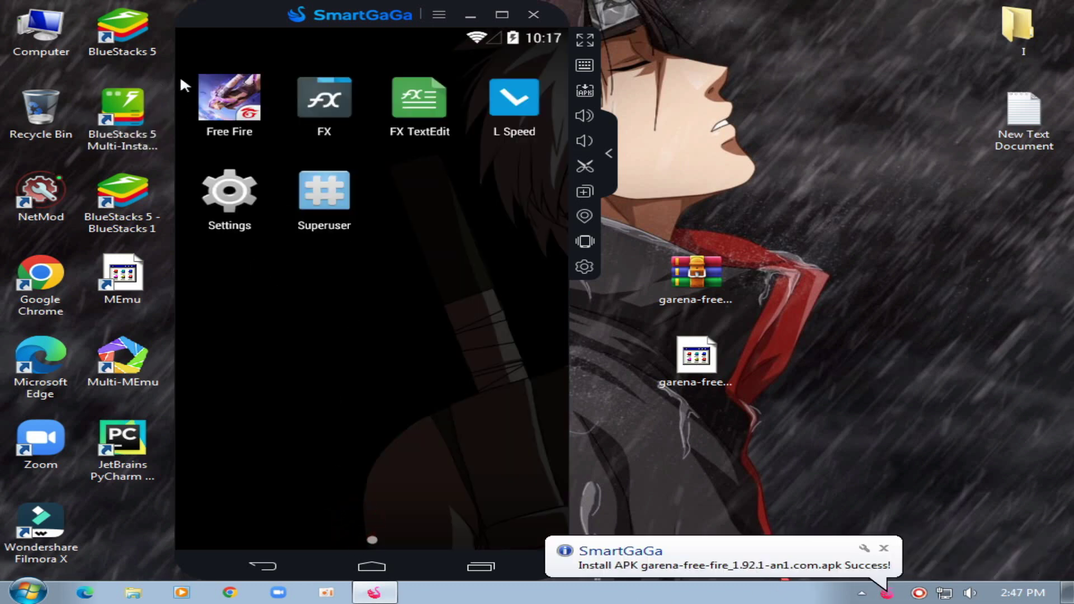
pyautogui.click(335, 112)
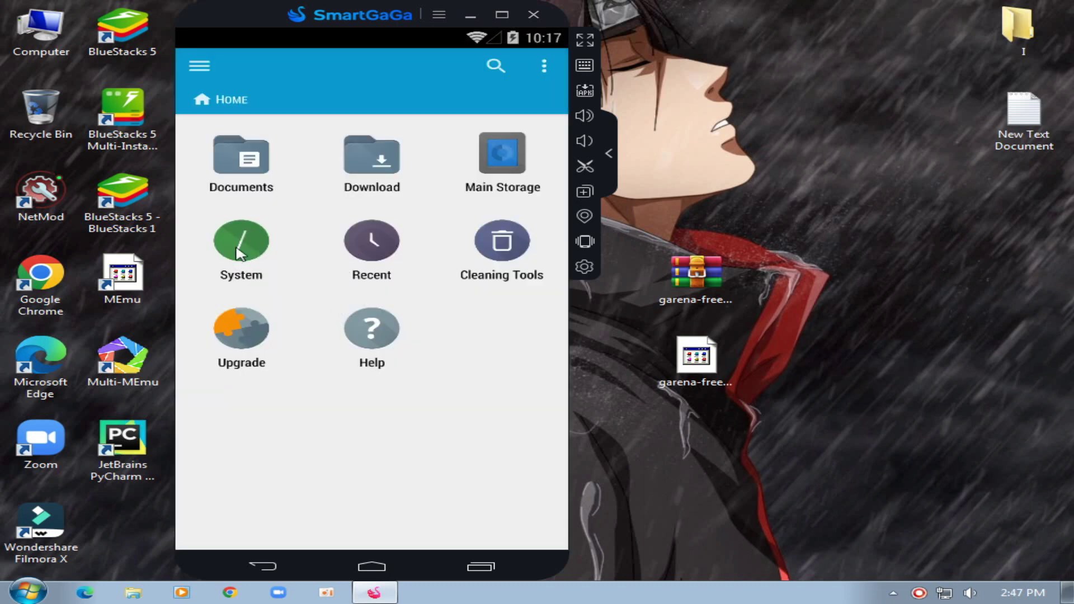
# - In FX, browse to System > share, inspect com.dts.freefireth, then select that folder
pyautogui.click(238, 252)
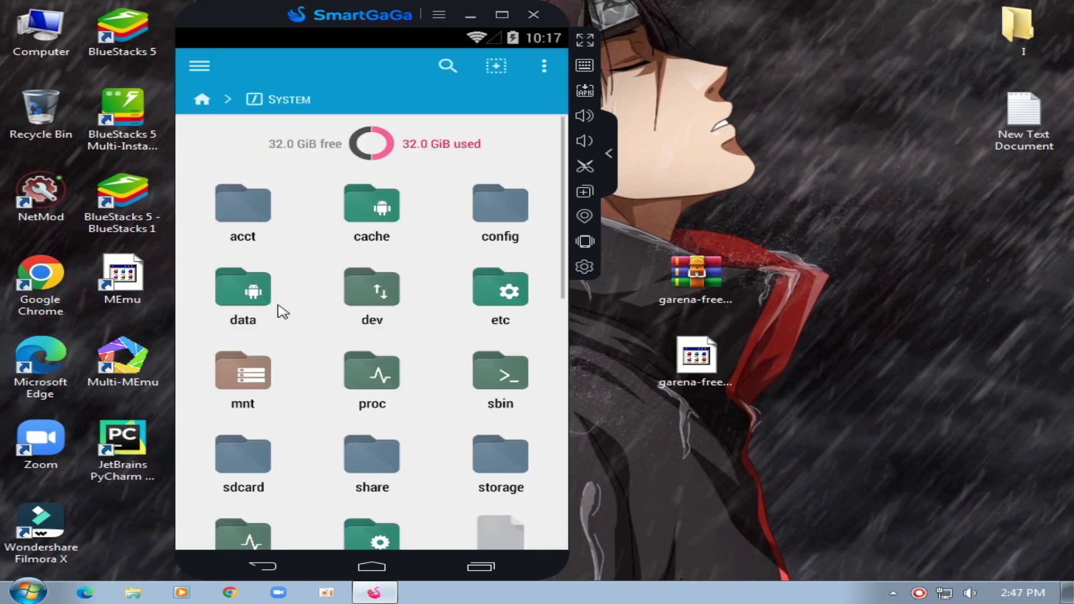
pyautogui.scroll(-5, 312, 368)
pyautogui.scroll(2, 312, 293)
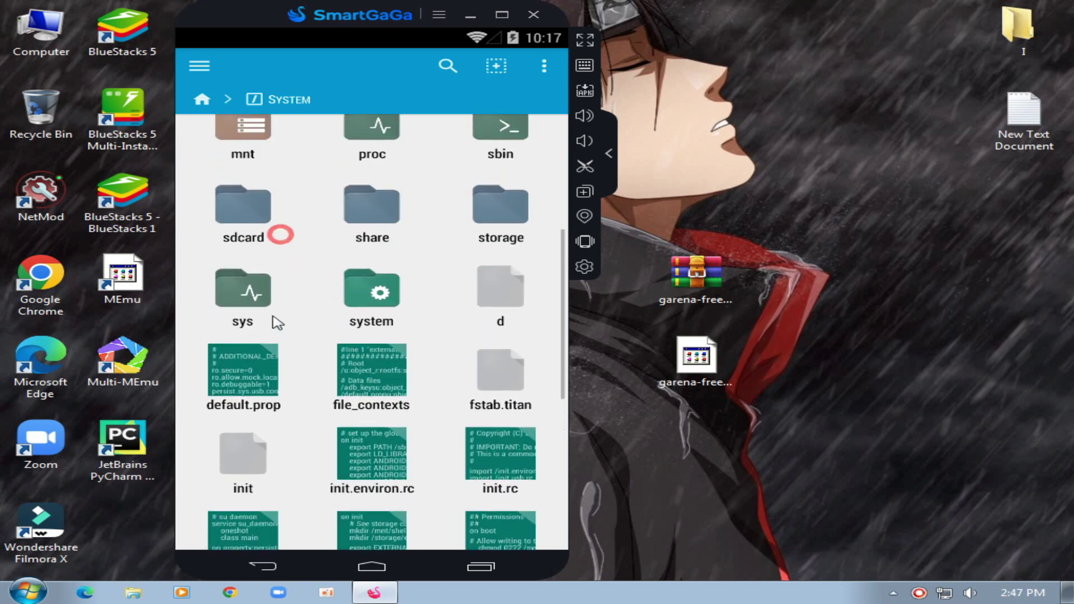
pyautogui.click(372, 232)
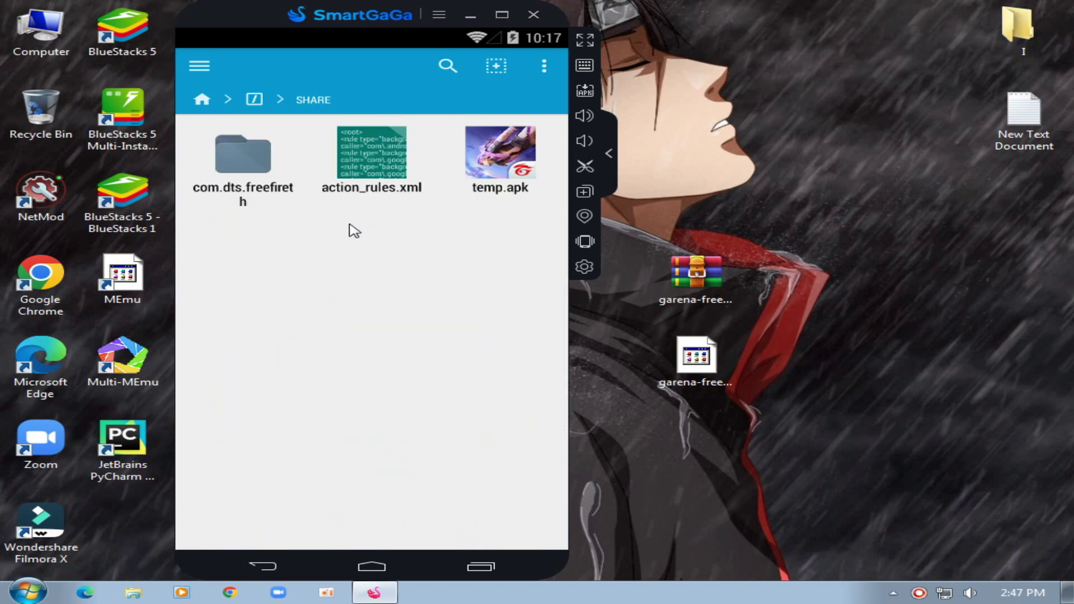
pyautogui.click(226, 163)
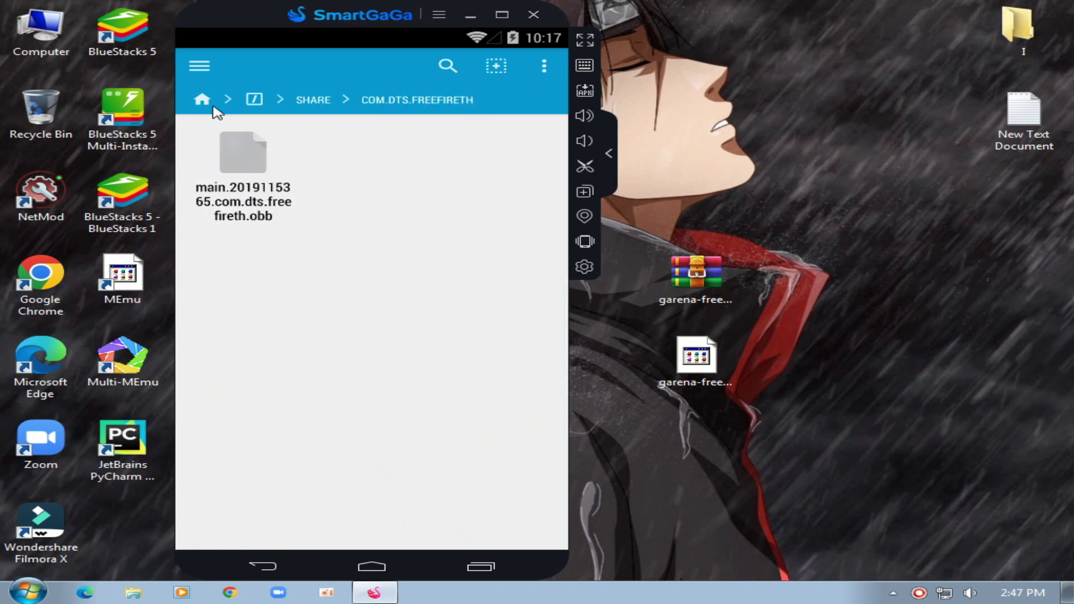
pyautogui.click(311, 101)
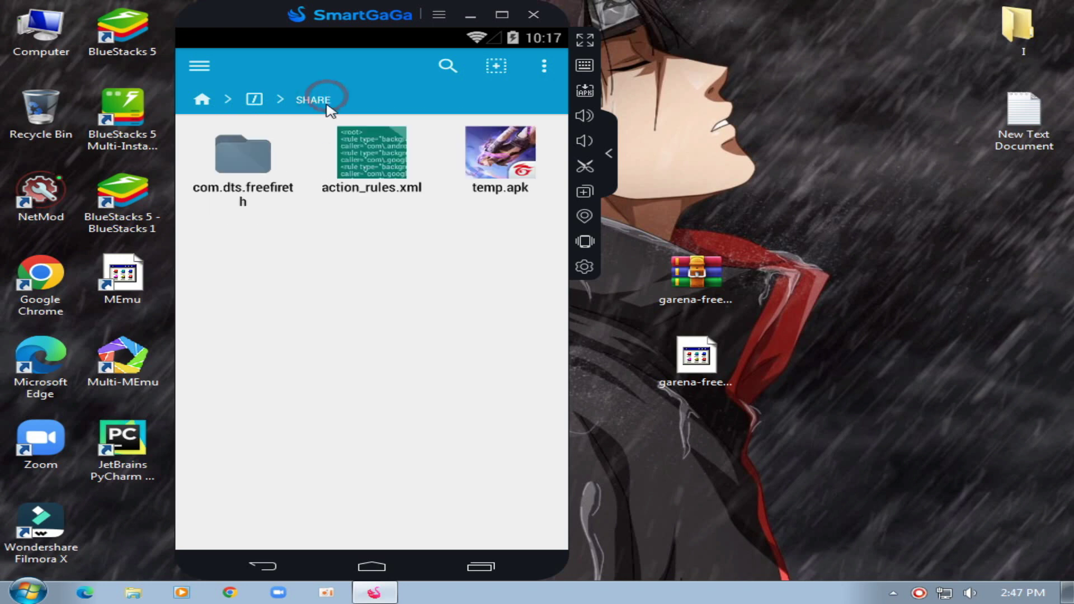
pyautogui.click(495, 66)
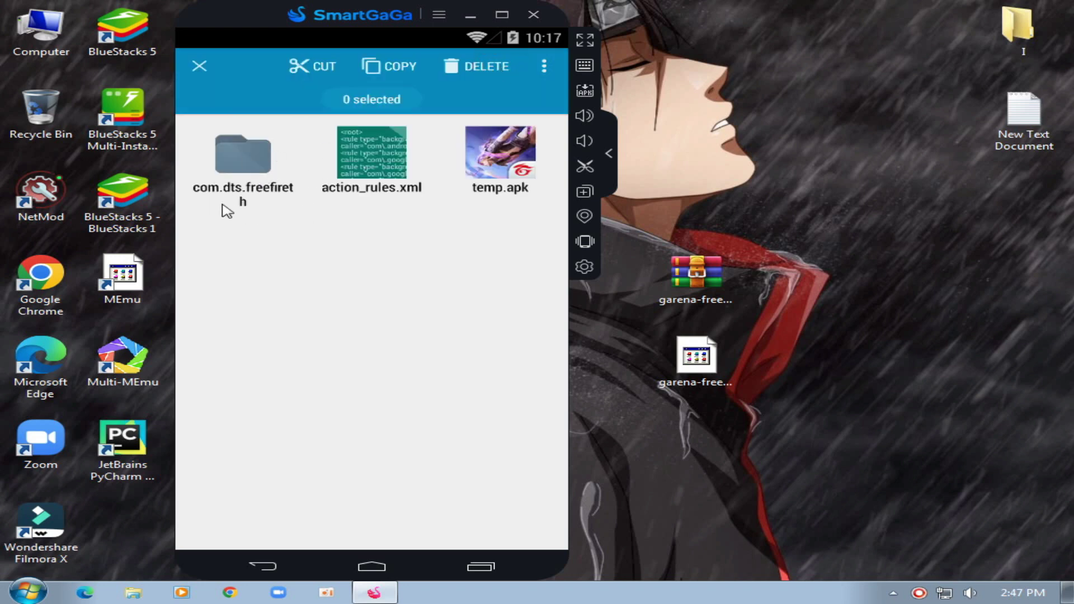
pyautogui.click(261, 174)
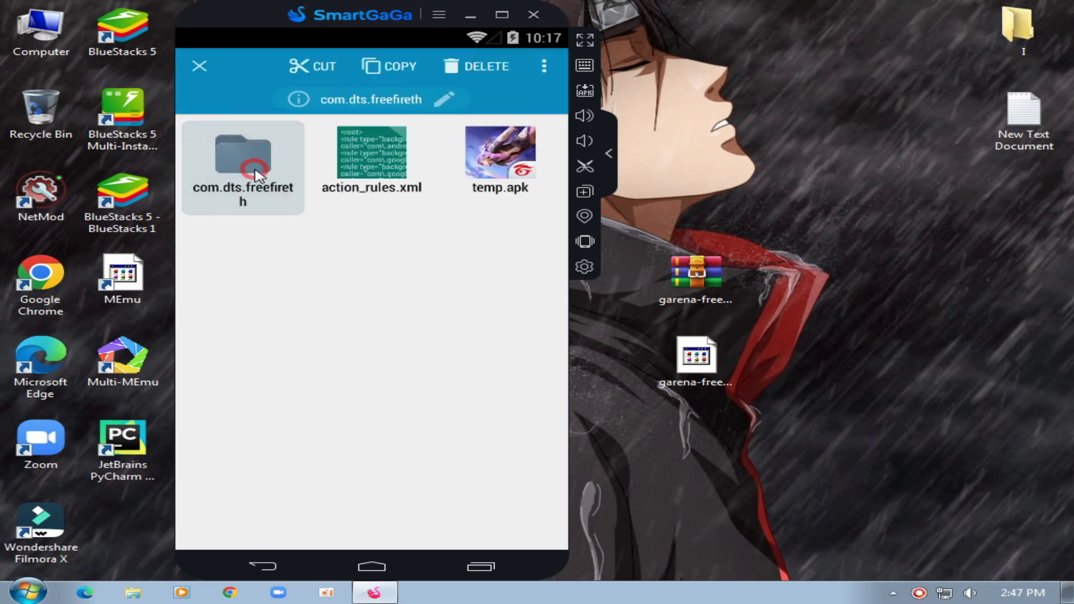
# - Cut com.dts.freefireth, create an 'obb' folder in main storage's Android folder, and move it there
pyautogui.click(304, 64)
pyautogui.click(208, 106)
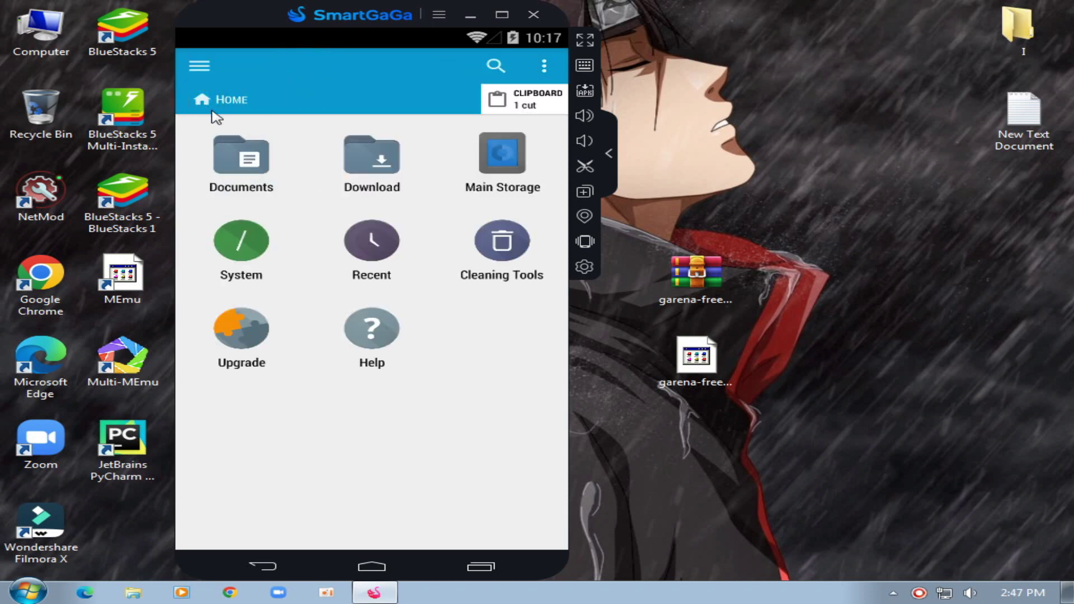
pyautogui.click(491, 174)
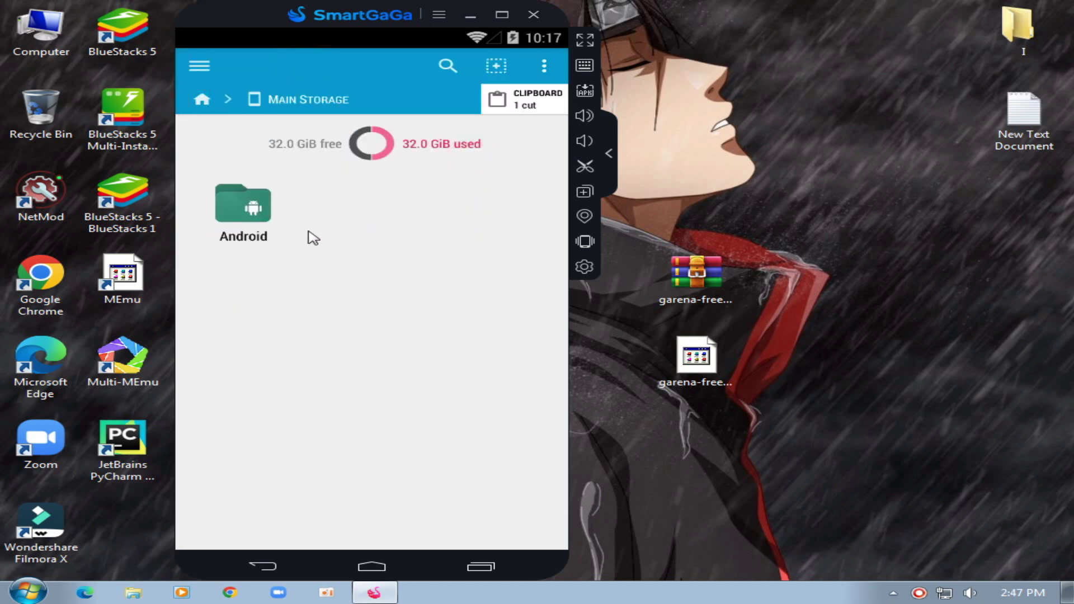
pyautogui.click(256, 211)
pyautogui.click(534, 66)
pyautogui.click(386, 141)
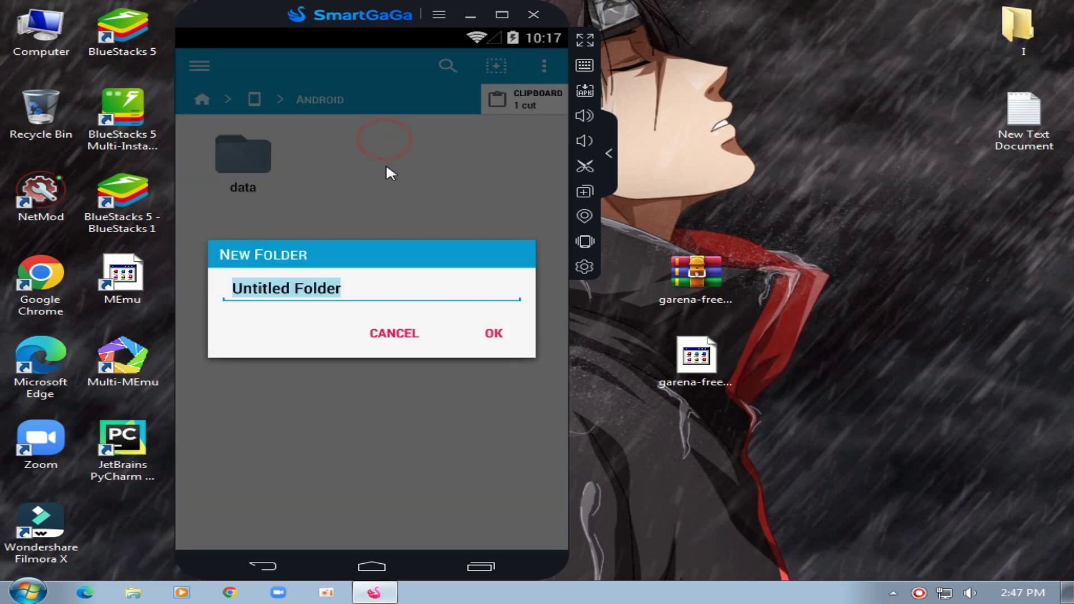
pyautogui.write('obb')
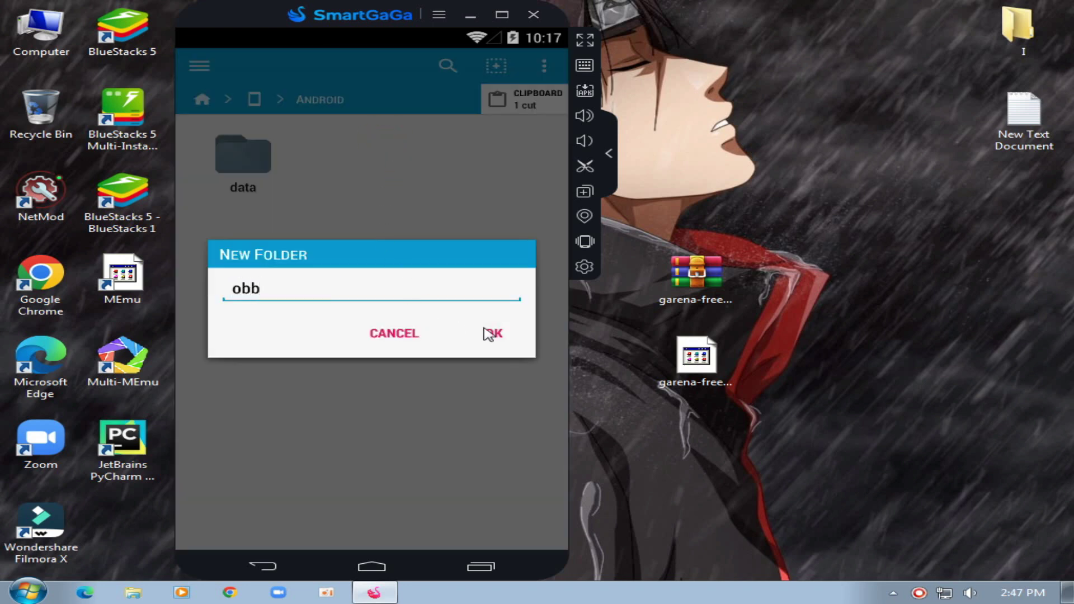
pyautogui.click(492, 333)
pyautogui.click(523, 103)
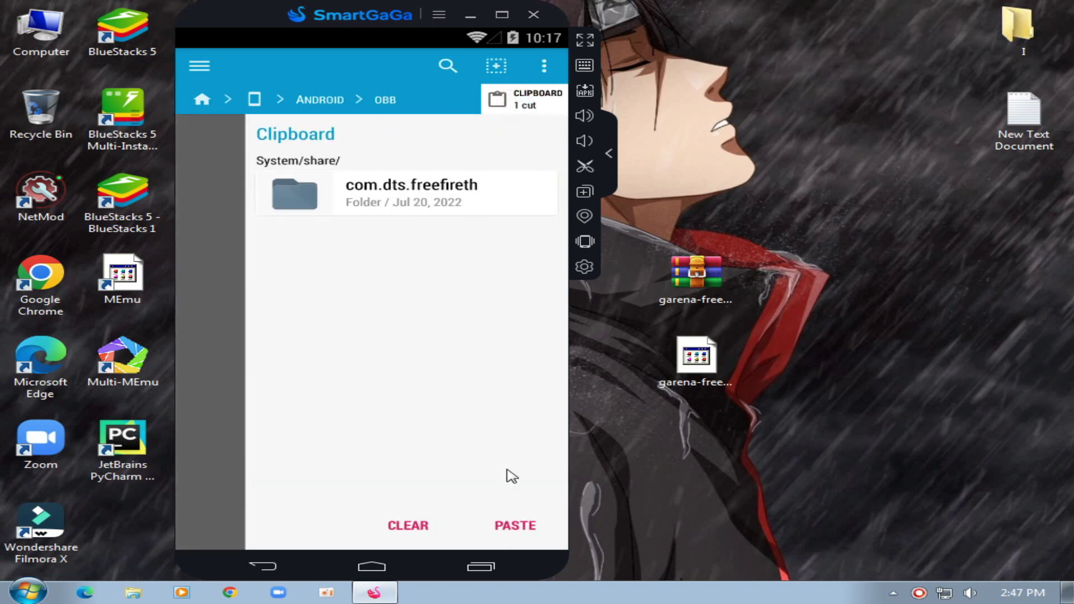
pyautogui.click(523, 526)
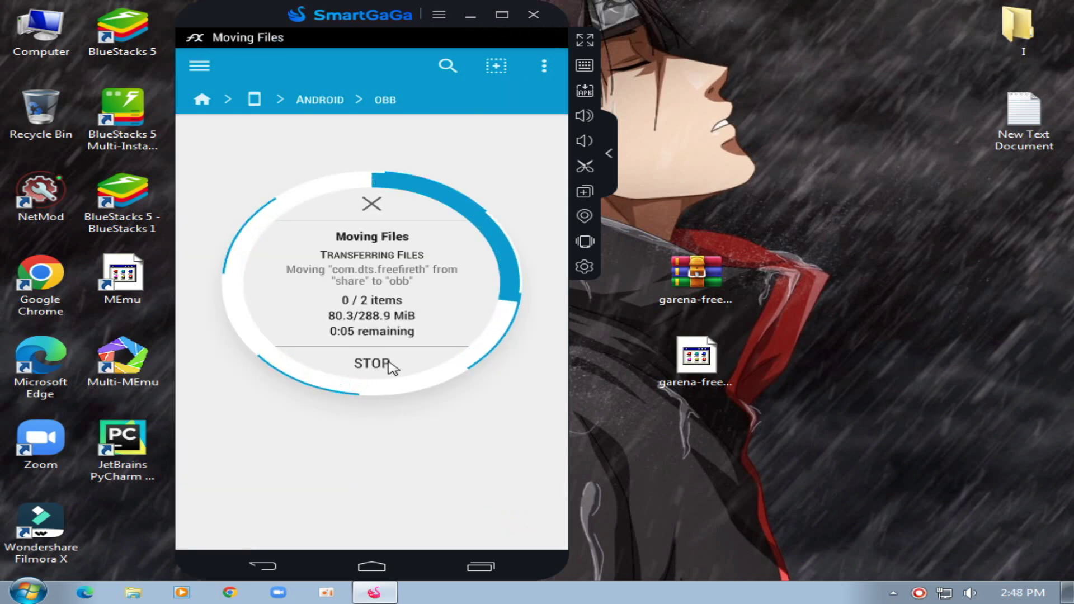
pyautogui.click(243, 168)
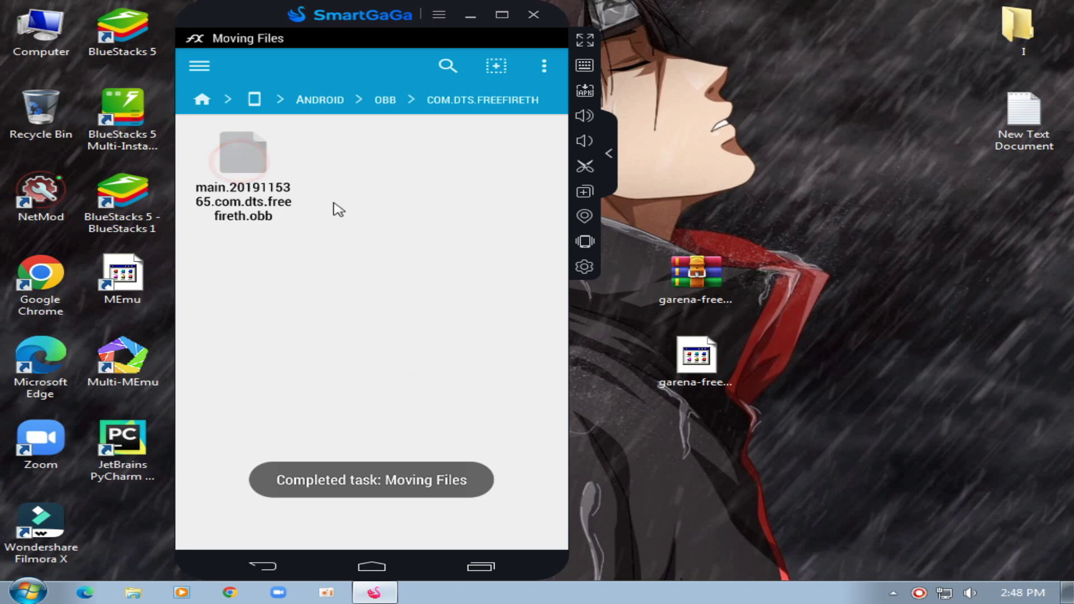
# - Close the FX file manager, return to the home screen, and shift the emulator window right
pyautogui.click(480, 567)
pyautogui.moveTo(476, 490); pyautogui.dragTo(281, 474)
pyautogui.click(483, 565)
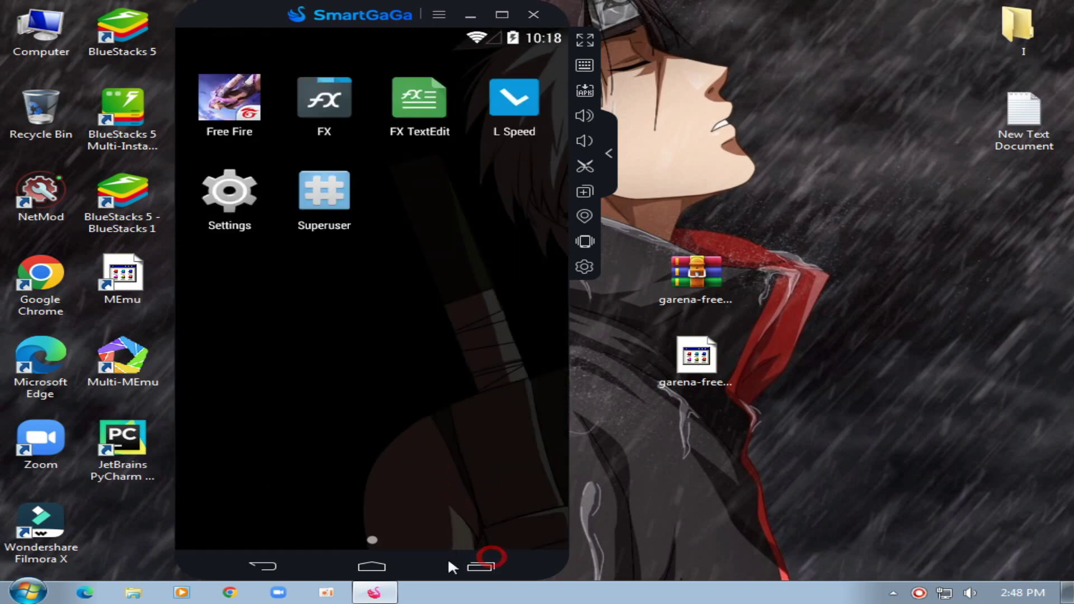
pyautogui.click(372, 567)
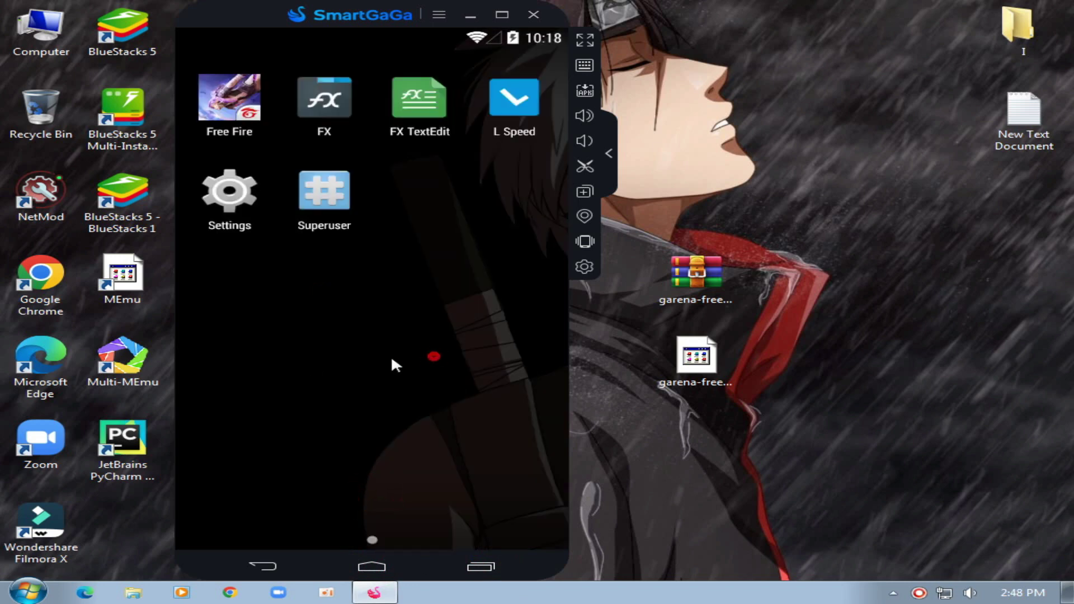
pyautogui.moveTo(392, 319); pyautogui.dragTo(533, 324)
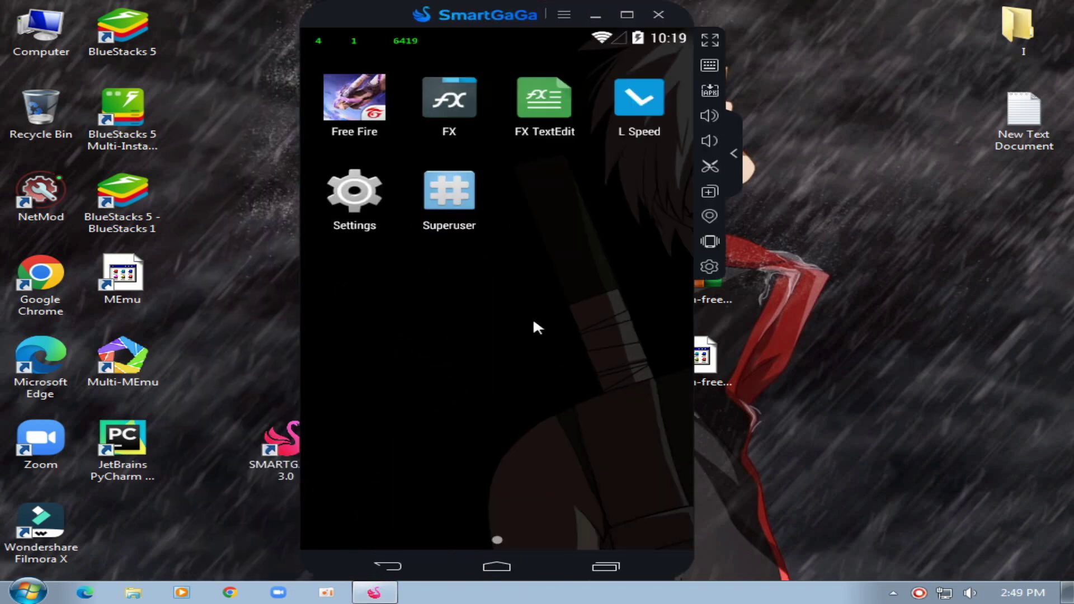
# - Set the advanced settings resolution to Tablet 1920x1080
pyautogui.click(710, 269)
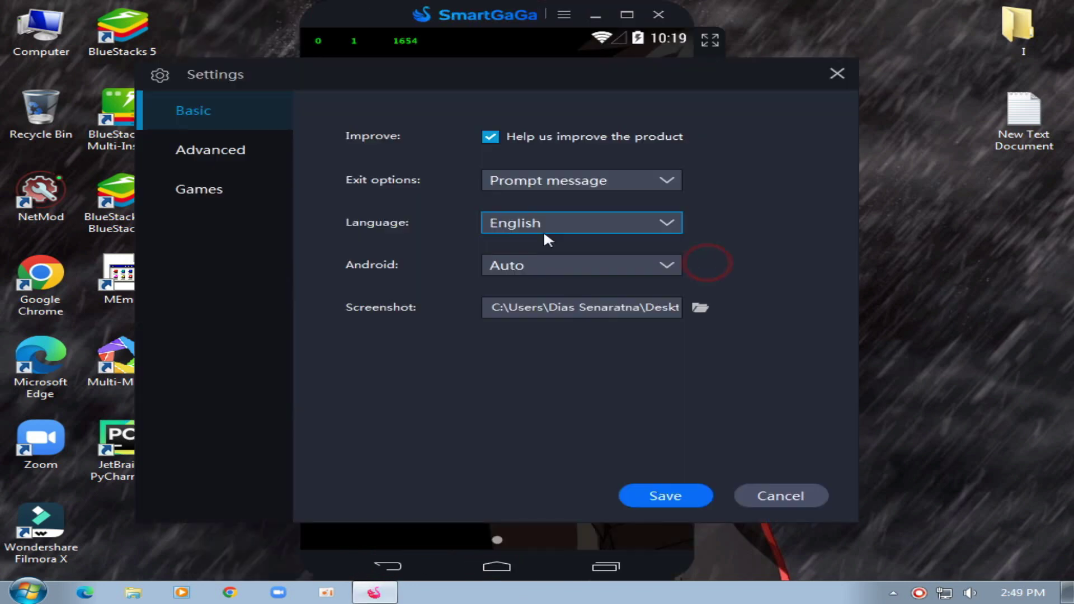
pyautogui.click(197, 165)
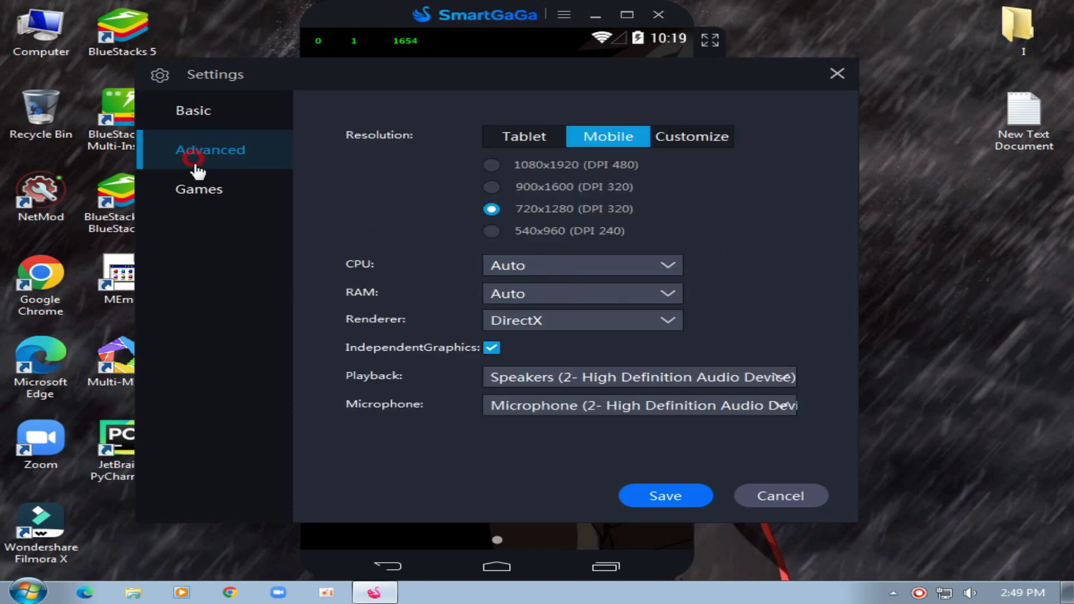
pyautogui.click(534, 137)
pyautogui.click(492, 230)
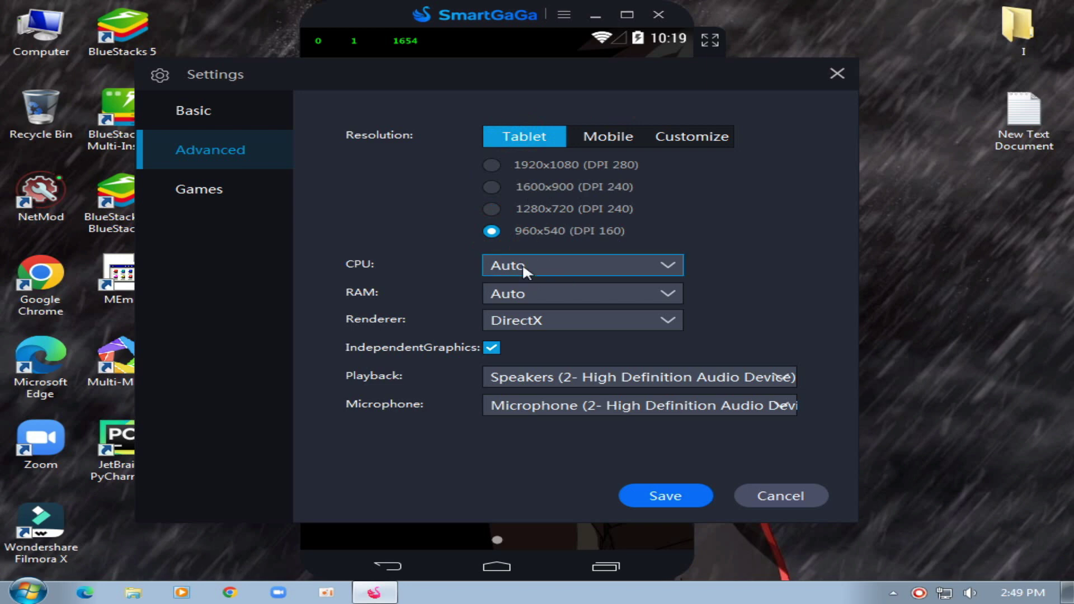
pyautogui.click(492, 232)
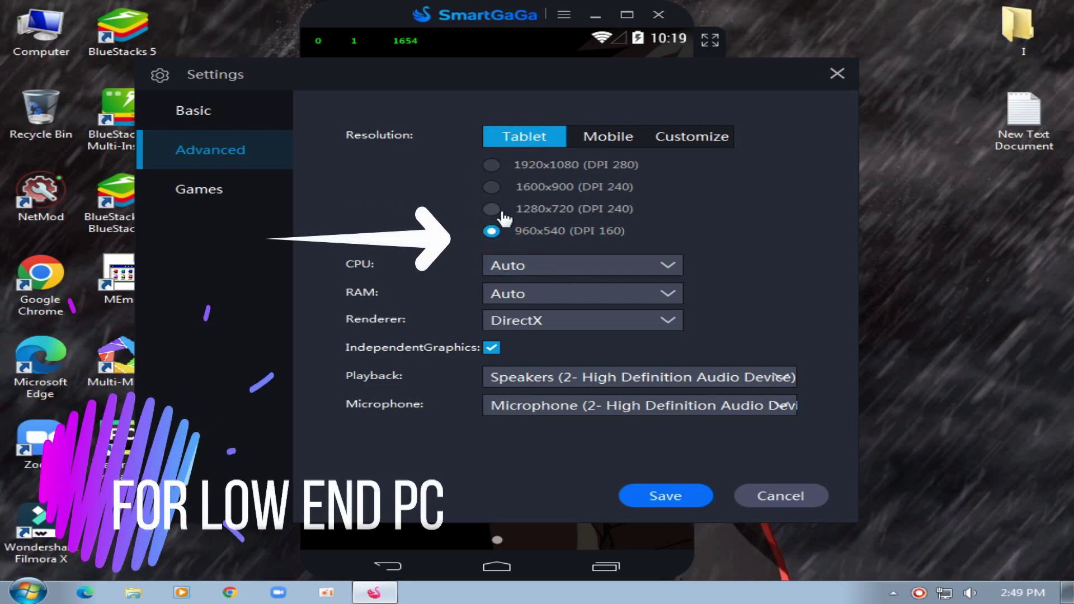
pyautogui.click(497, 166)
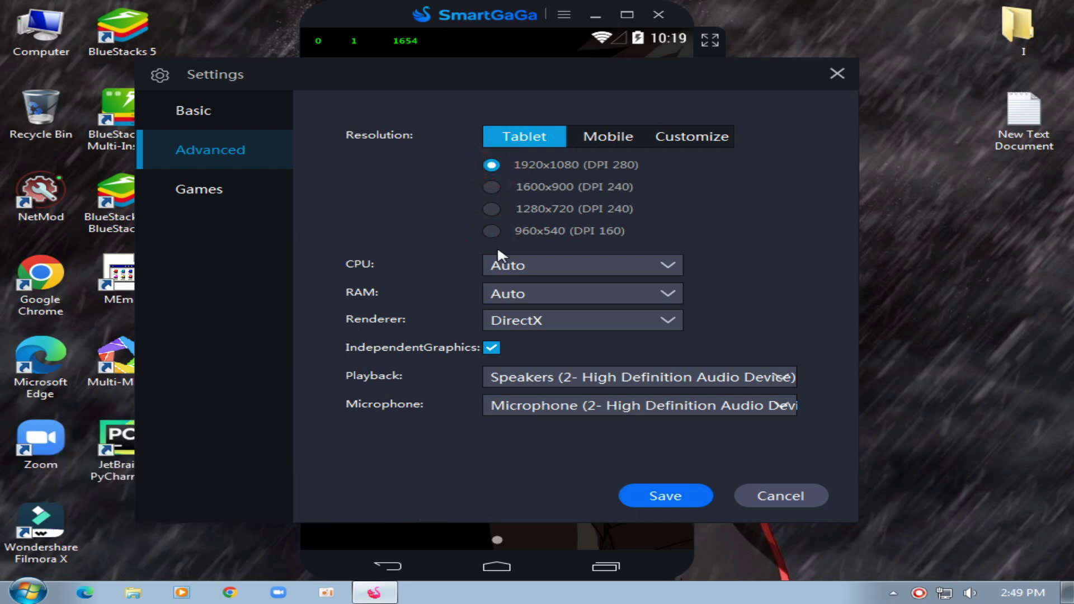
pyautogui.click(492, 231)
pyautogui.click(498, 166)
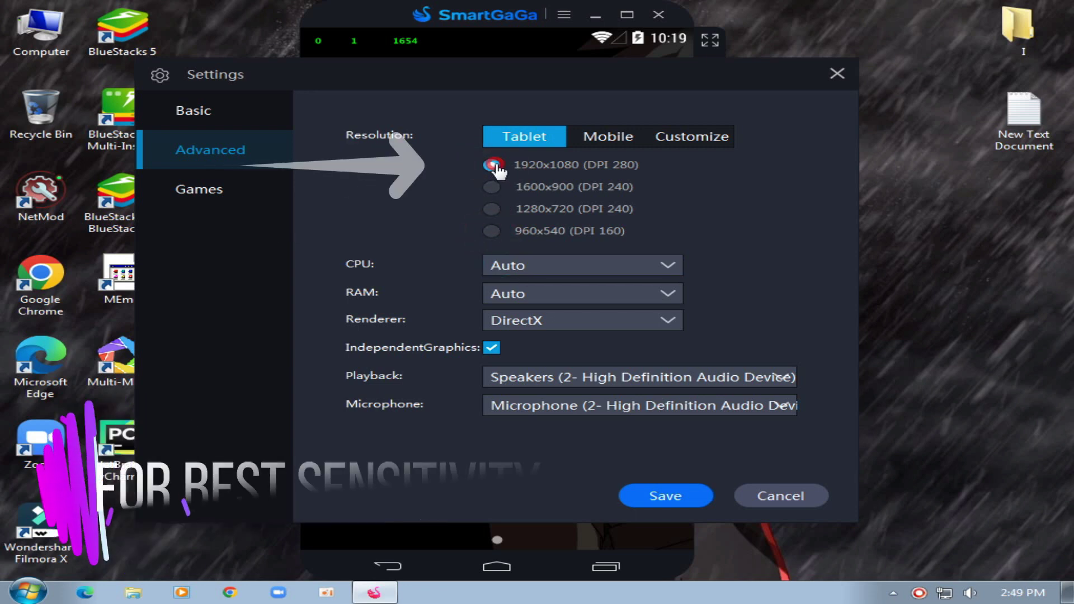
# - Set CPU to 1 core and RAM to 2048M, save, and reboot the emulator
pyautogui.click(509, 268)
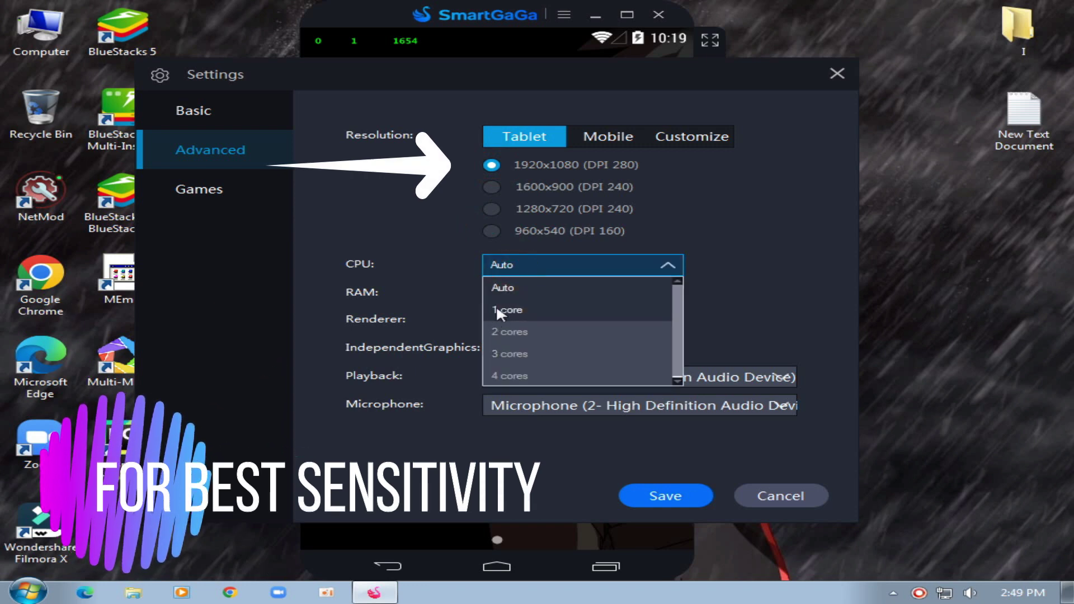
pyautogui.click(504, 332)
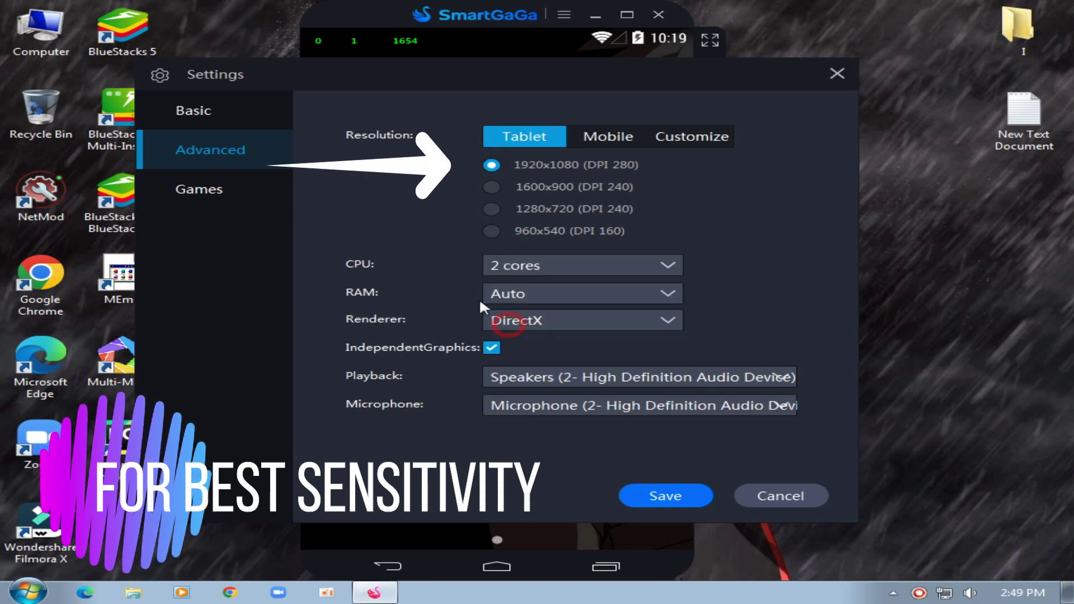
pyautogui.click(529, 293)
pyautogui.scroll(-3, 537, 393)
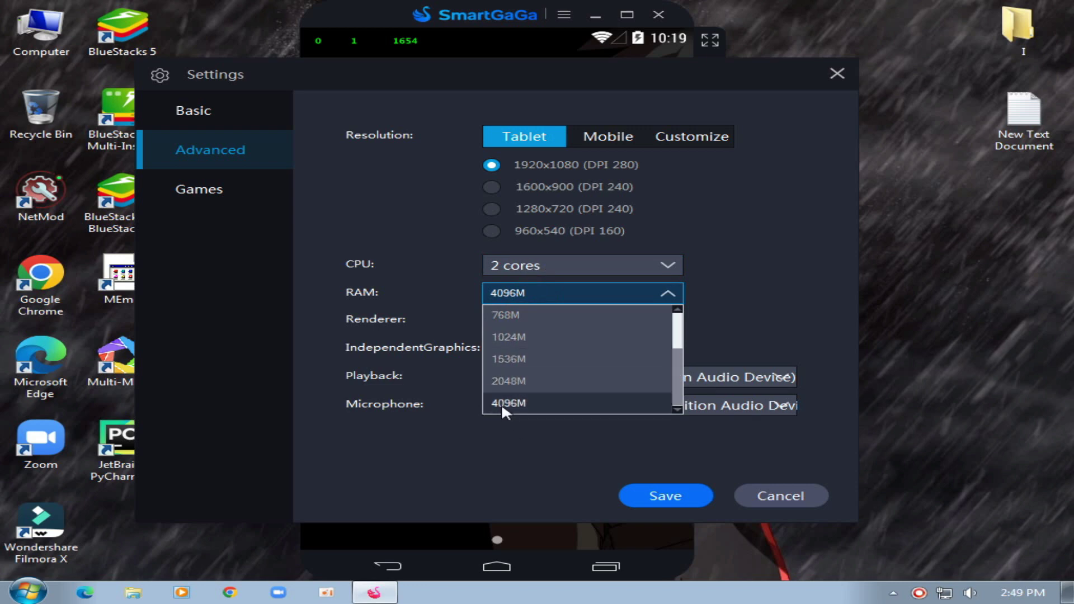
pyautogui.click(508, 383)
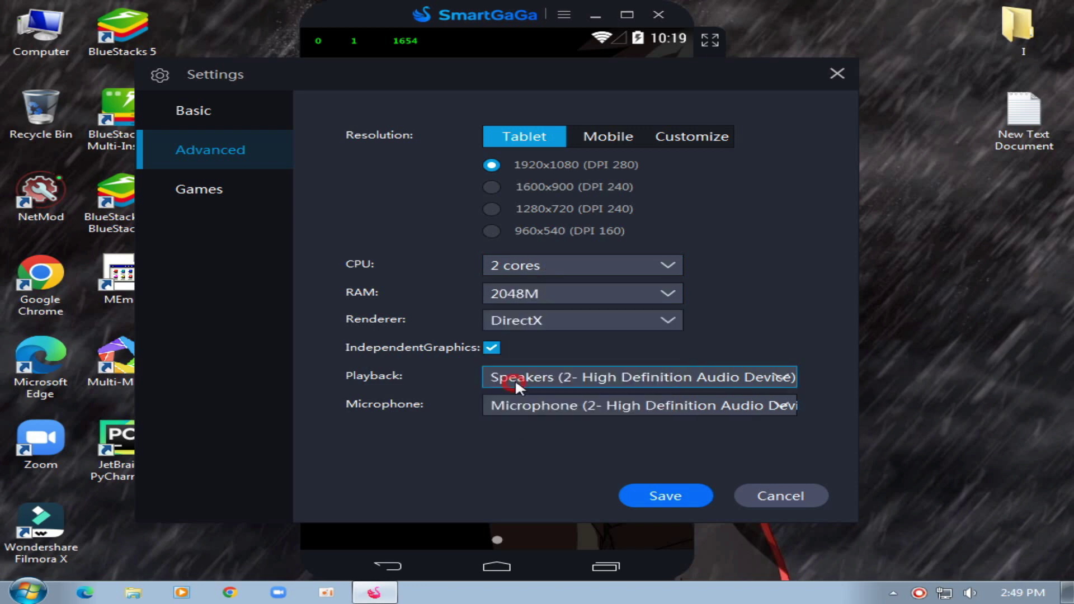
pyautogui.click(519, 266)
pyautogui.click(517, 308)
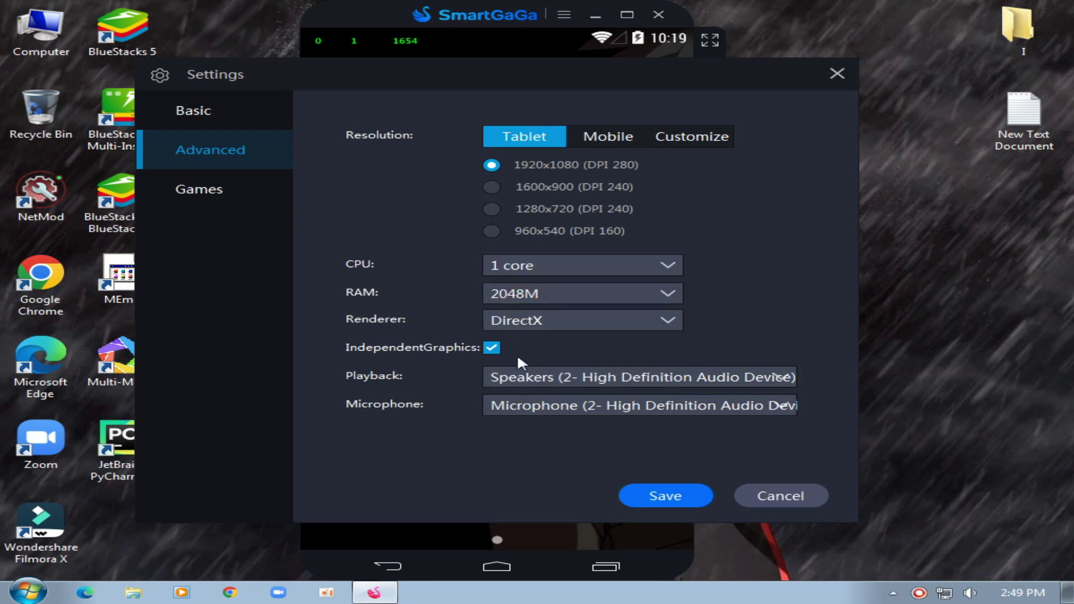
pyautogui.click(665, 496)
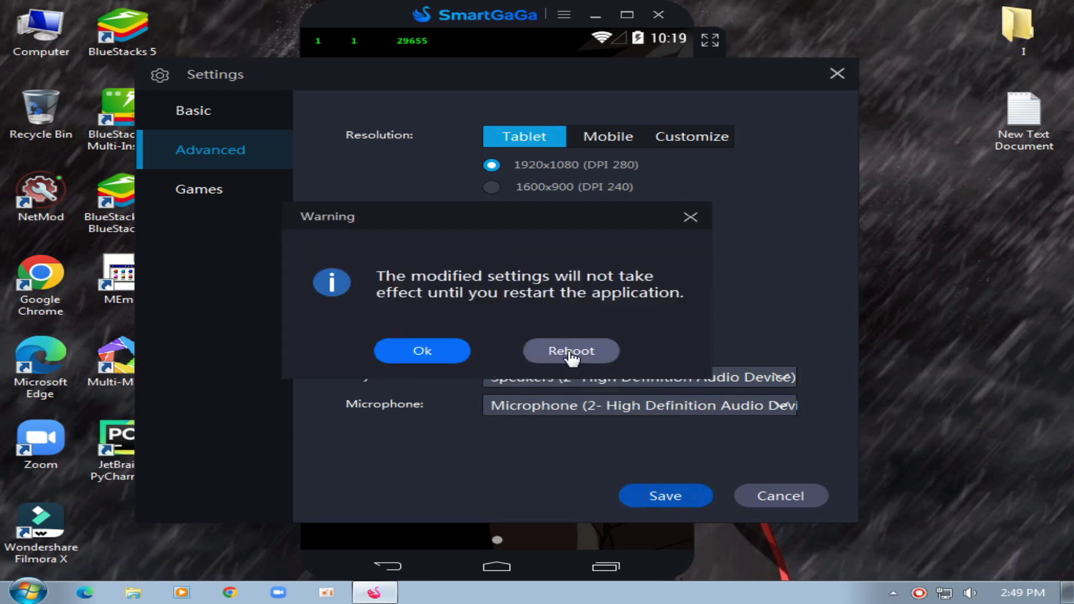
pyautogui.click(574, 350)
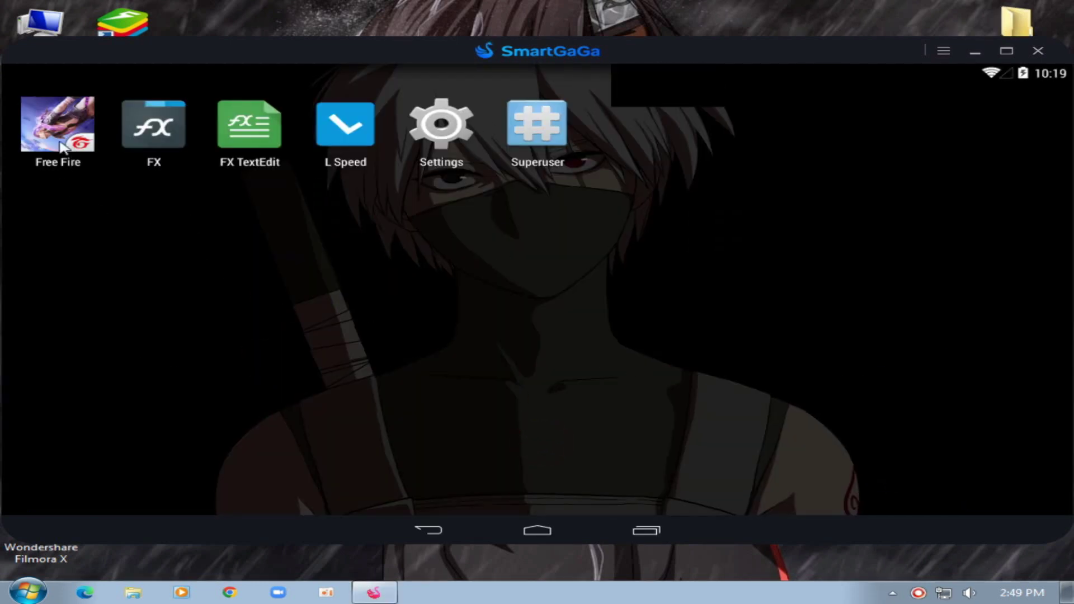
# - Launch Free Fire and dismiss the key-mapping tips so they don't pop up again
pyautogui.click(62, 134)
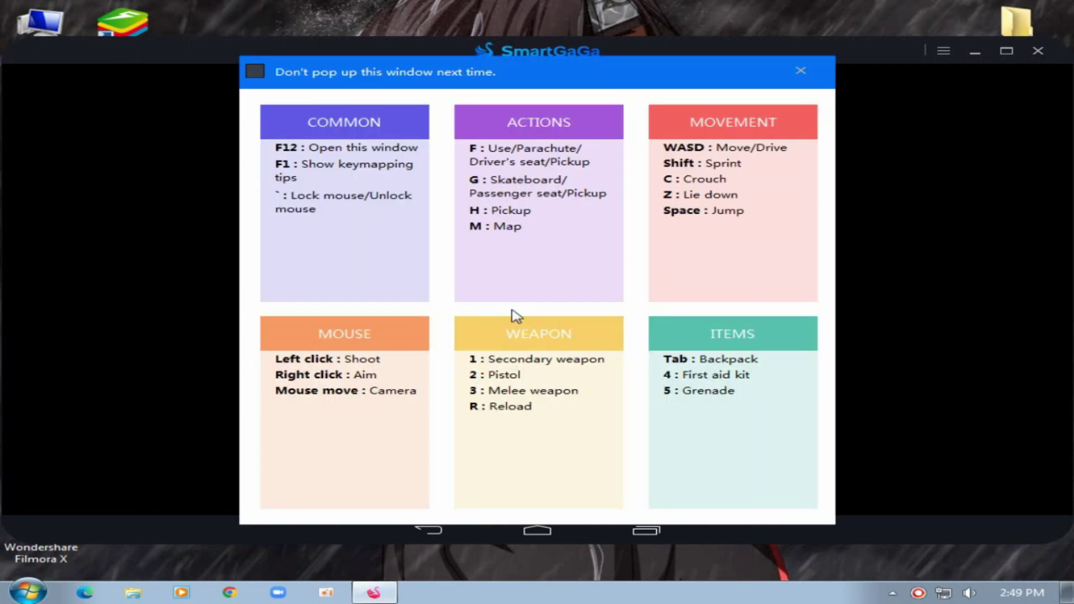
pyautogui.click(255, 71)
pyautogui.click(801, 71)
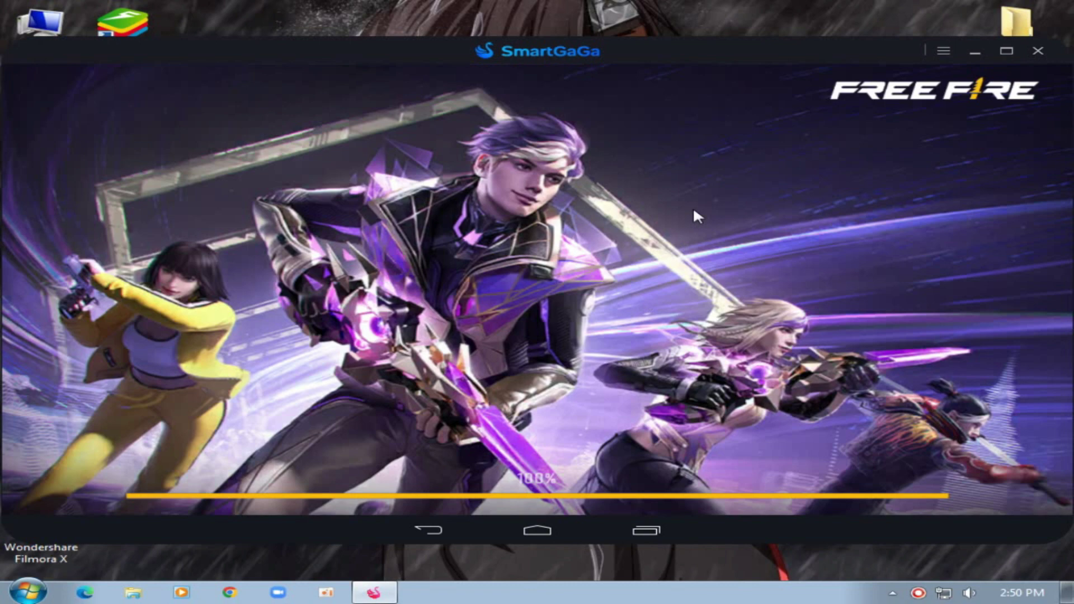
# - Resize and reposition the emulator window to full width
pyautogui.doubleClick(652, 43)
pyautogui.click(994, 204)
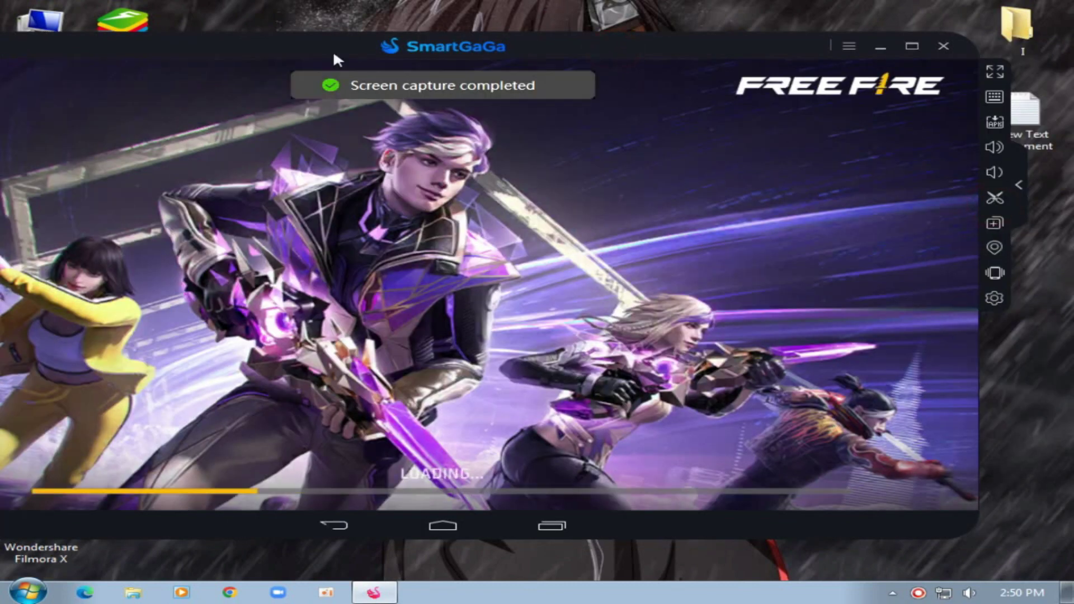
pyautogui.moveTo(432, 43); pyautogui.dragTo(552, 52)
pyautogui.doubleClick(552, 52)
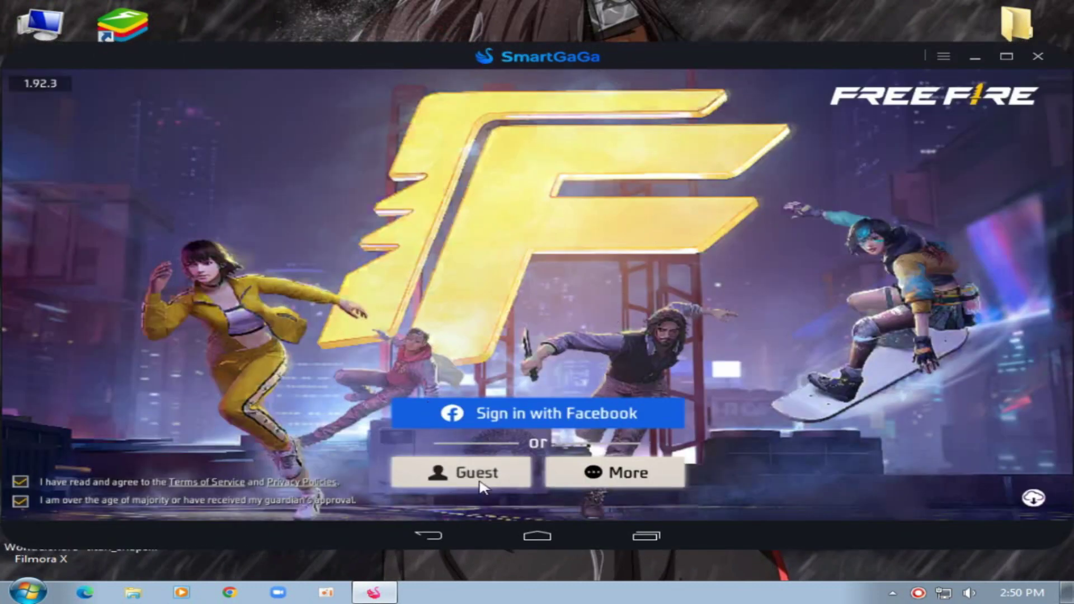
# - Log into Free Fire as a guest and reach the 'server will be ready soon' notice
pyautogui.click(594, 473)
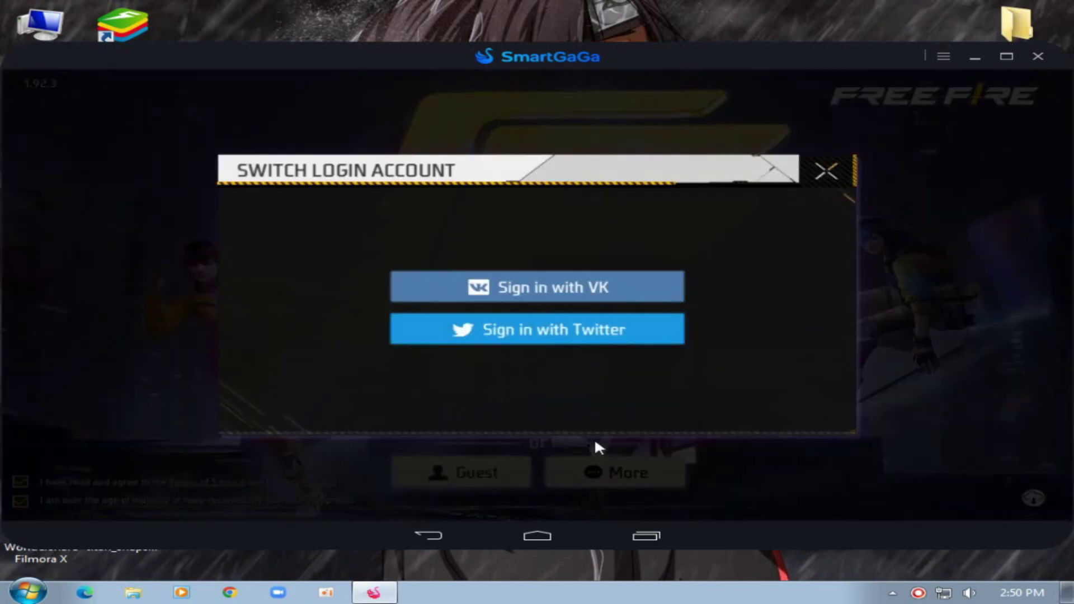
pyautogui.click(823, 168)
pyautogui.click(449, 473)
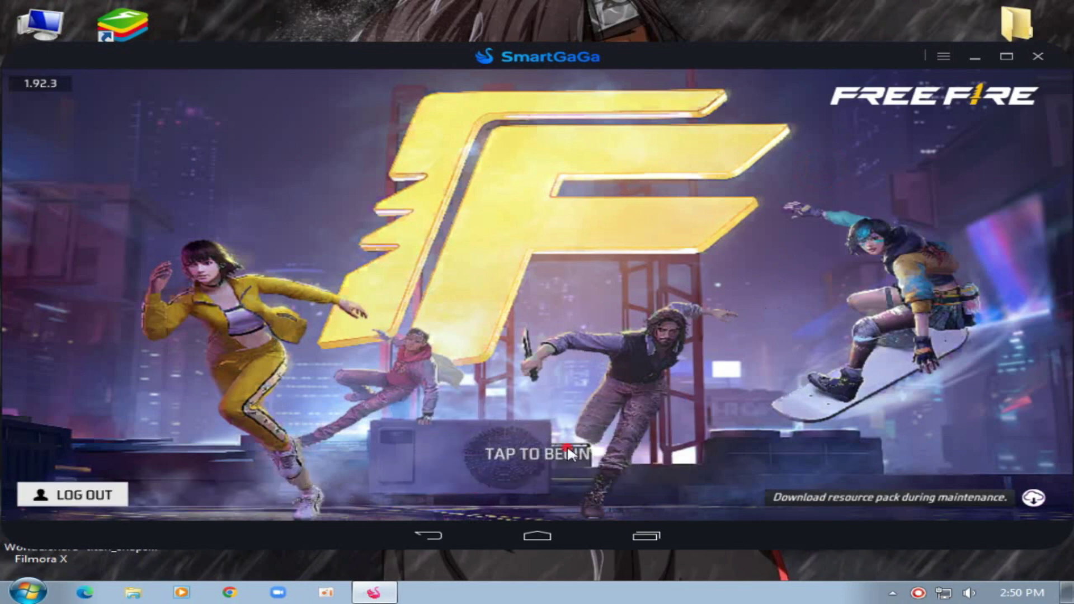
pyautogui.click(545, 450)
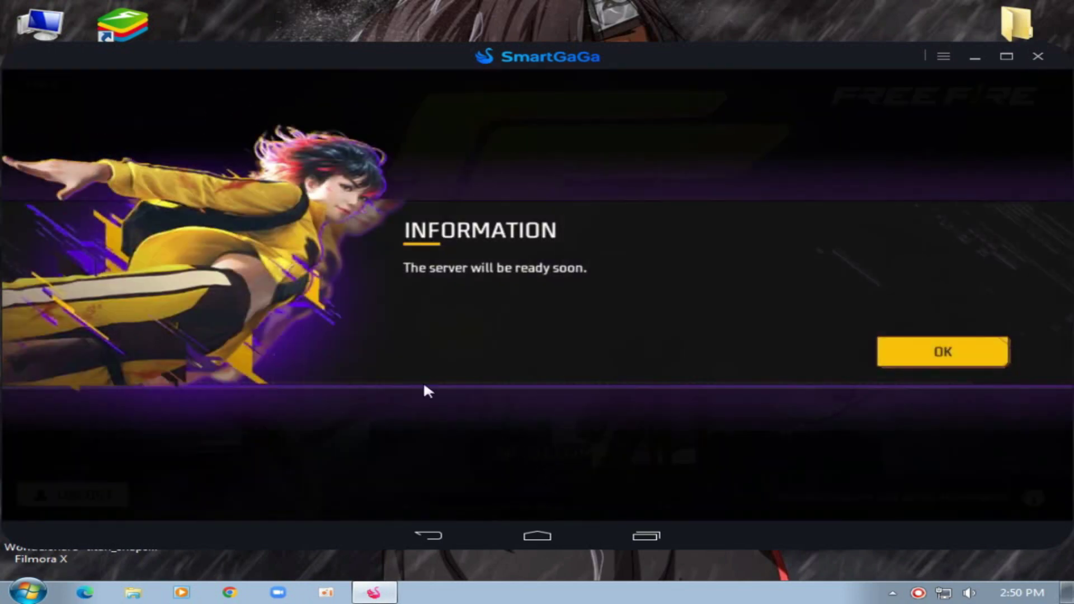
pyautogui.click(545, 274)
pyautogui.moveTo(542, 62); pyautogui.dragTo(535, 54)
pyautogui.click(637, 526)
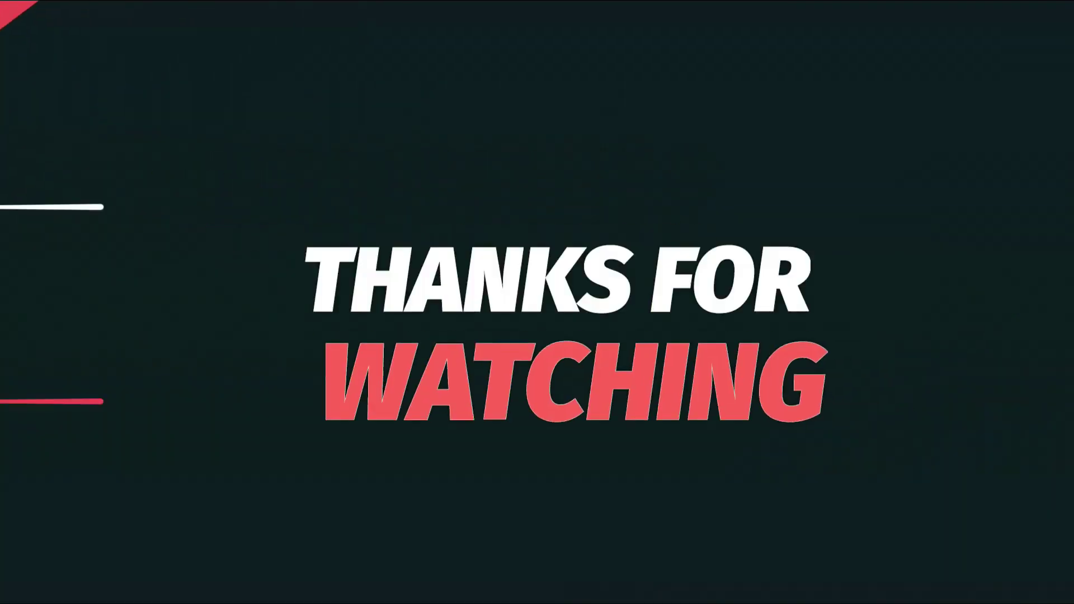